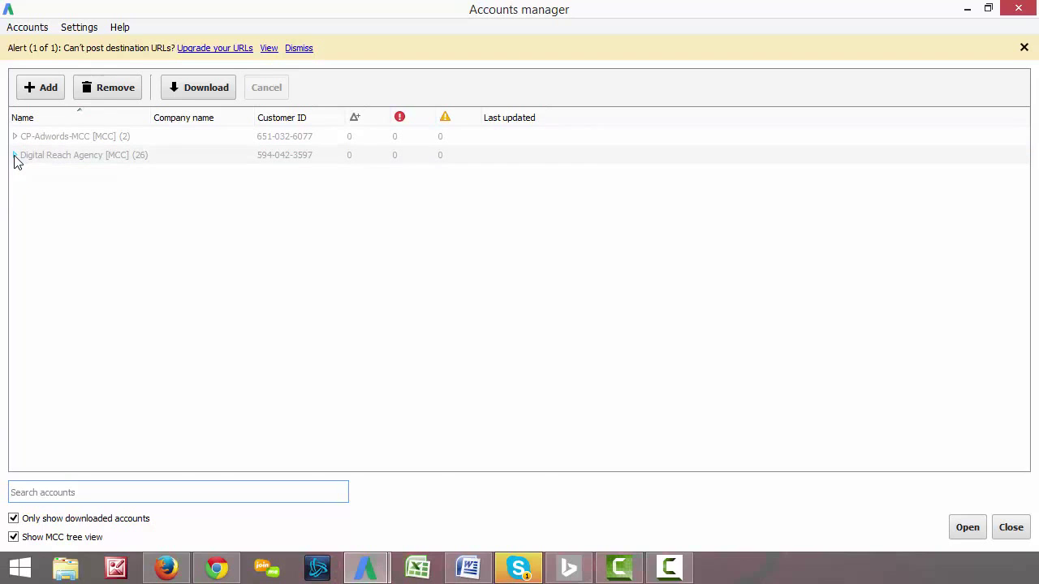
Expand the Digital Reach Agency manager account and open its Ventrac account
{"action": "left_click", "coordinate": [15, 156]}
{"action": "scroll", "coordinate": [103, 452], "scroll_direction": "down", "scroll_amount": 5}
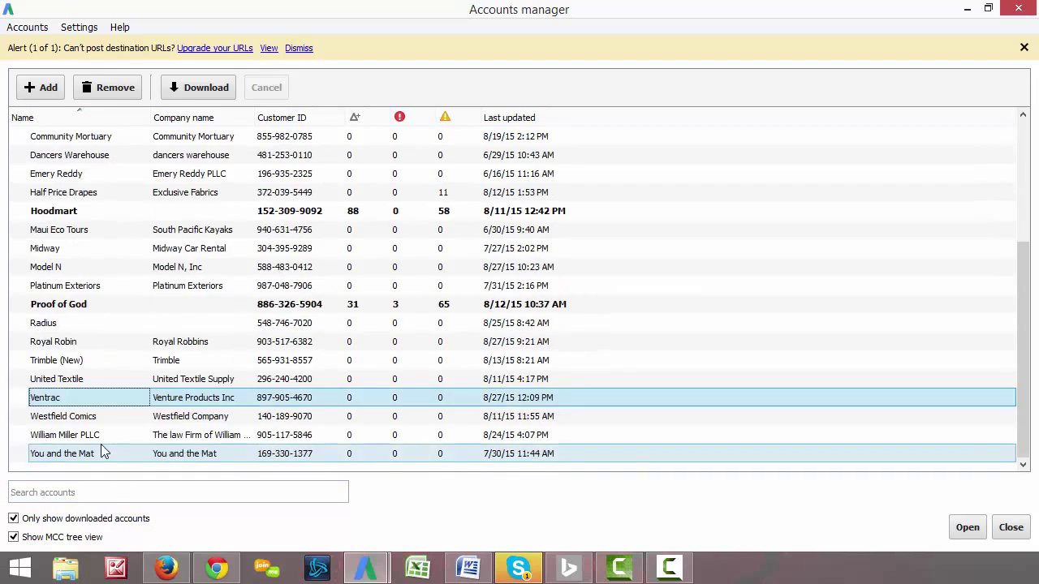
{"action": "double_click", "coordinate": [60, 400]}
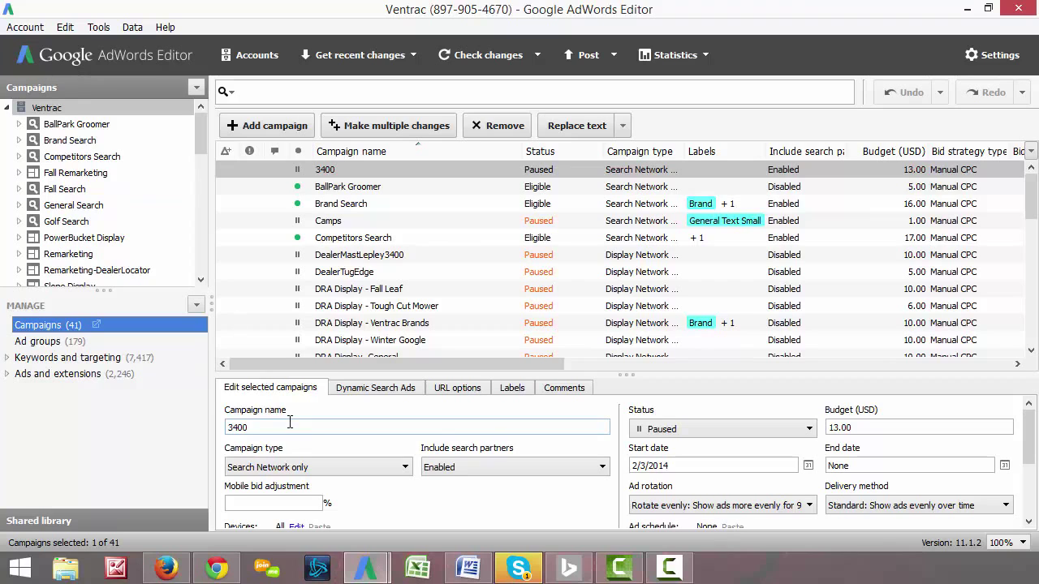
Switch to Bing Ads Editor and choose the Venture Products Inc. account
{"action": "left_click", "coordinate": [572, 566]}
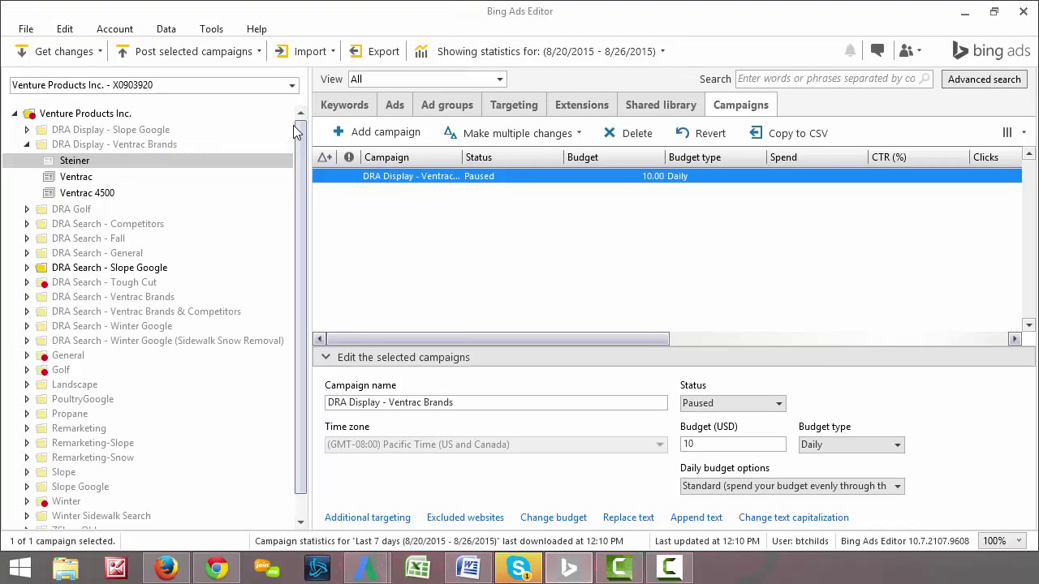
{"action": "mouse_move", "coordinate": [366, 566]}
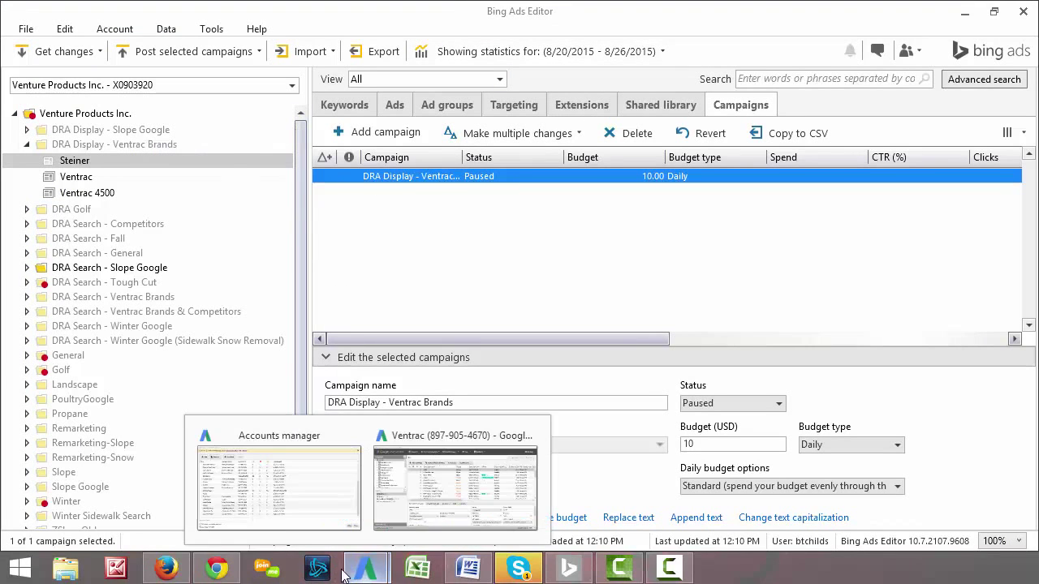
{"action": "left_click", "coordinate": [274, 507]}
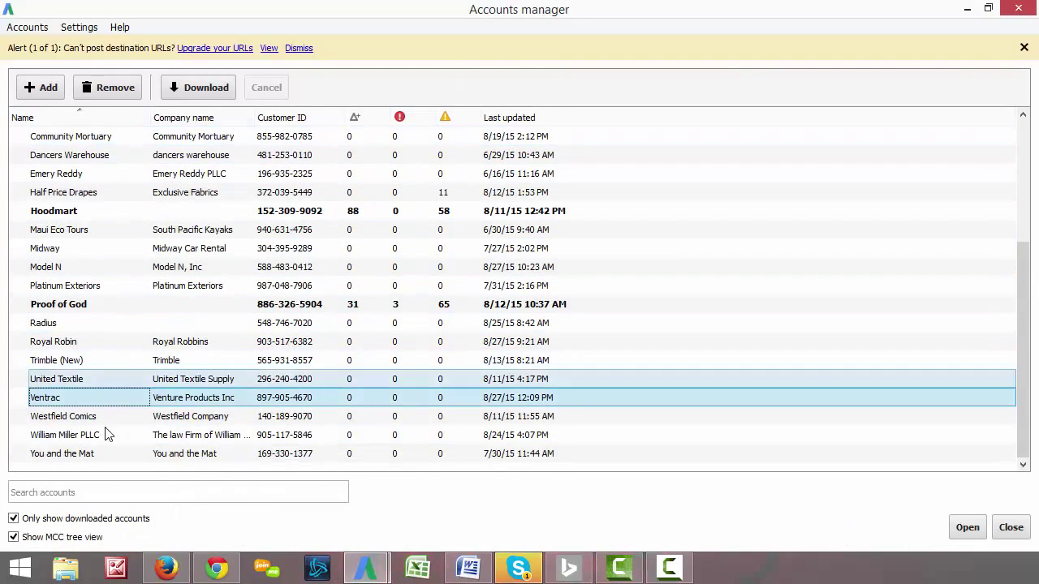
{"action": "left_click", "coordinate": [968, 8]}
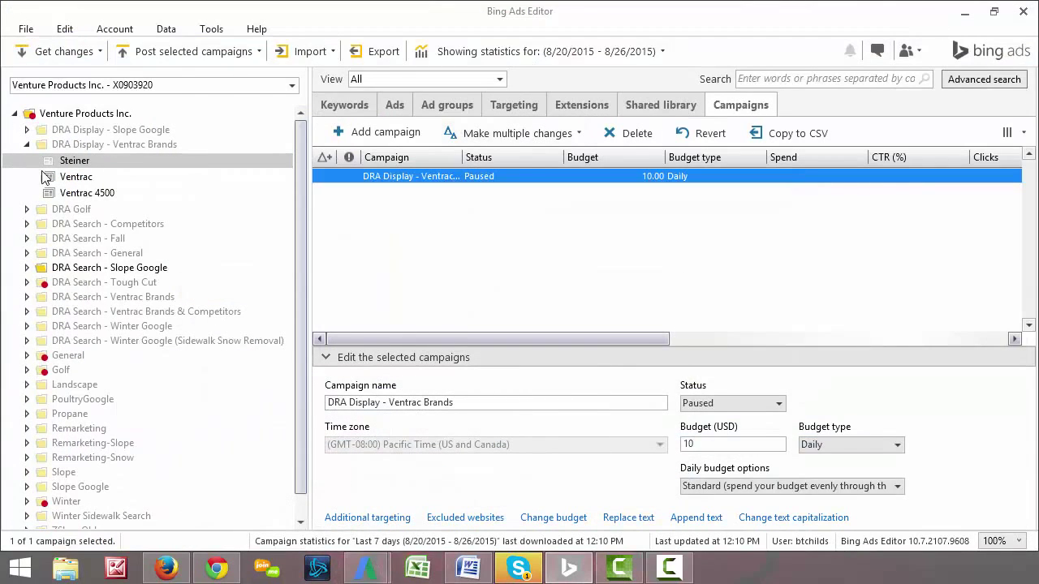
{"action": "left_click", "coordinate": [291, 87]}
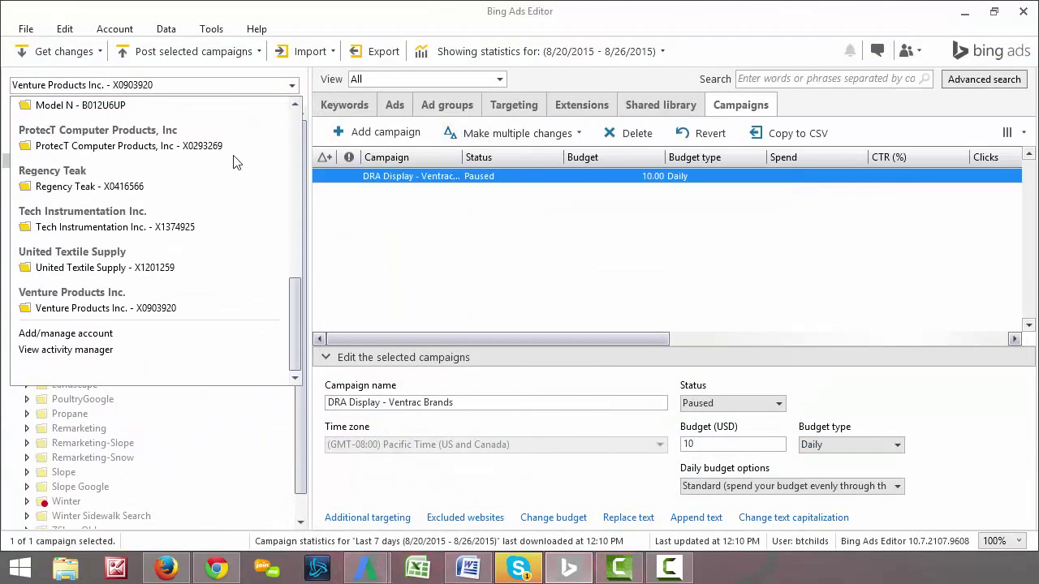
{"action": "left_click", "coordinate": [192, 312]}
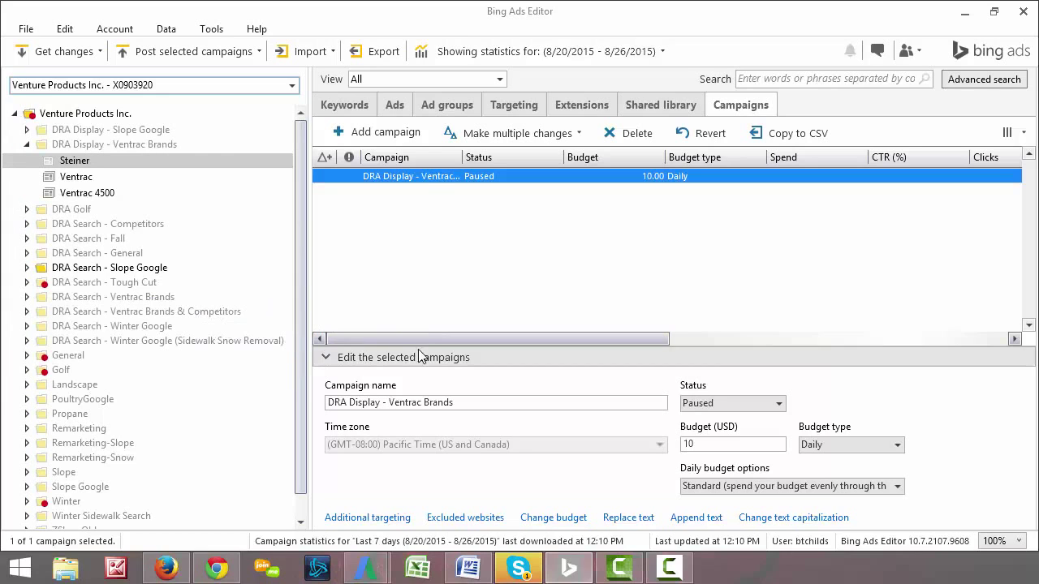
{"action": "left_click", "coordinate": [482, 236]}
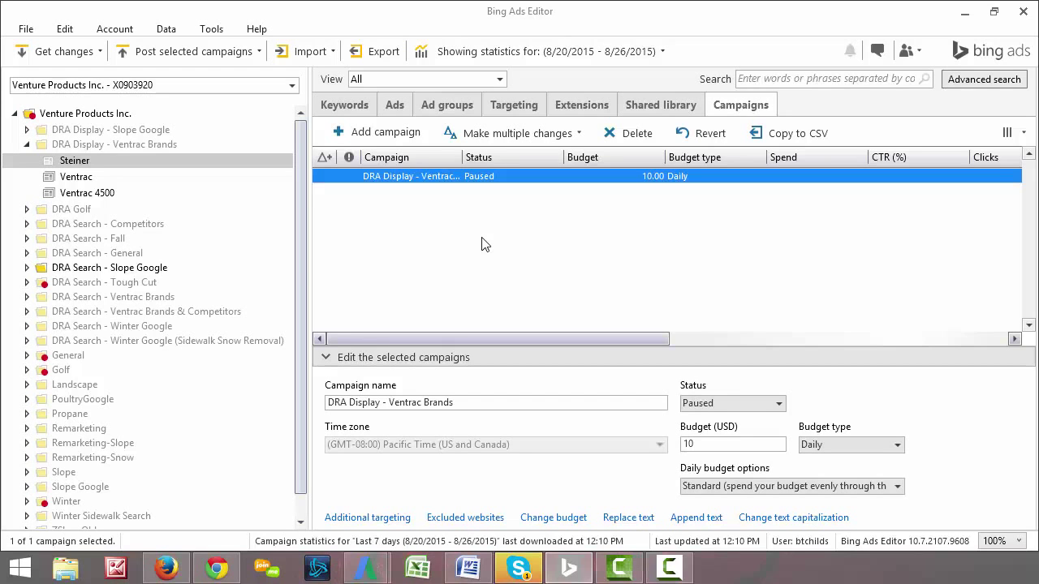
Switch to the Ventrac account in AdWords Editor and select all its campaigns for a custom statistics download
{"action": "mouse_move", "coordinate": [366, 567]}
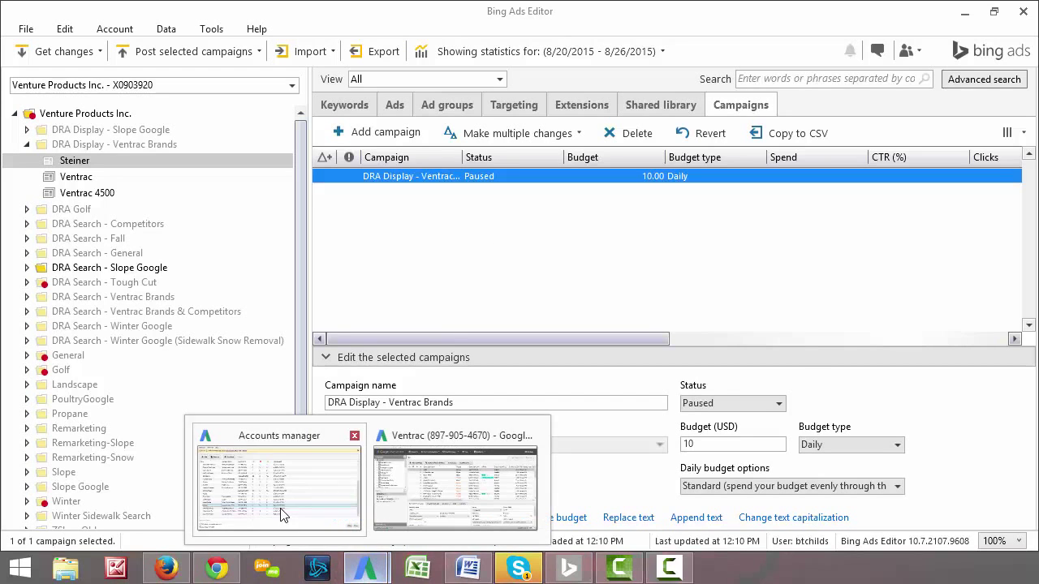
{"action": "left_click", "coordinate": [408, 503]}
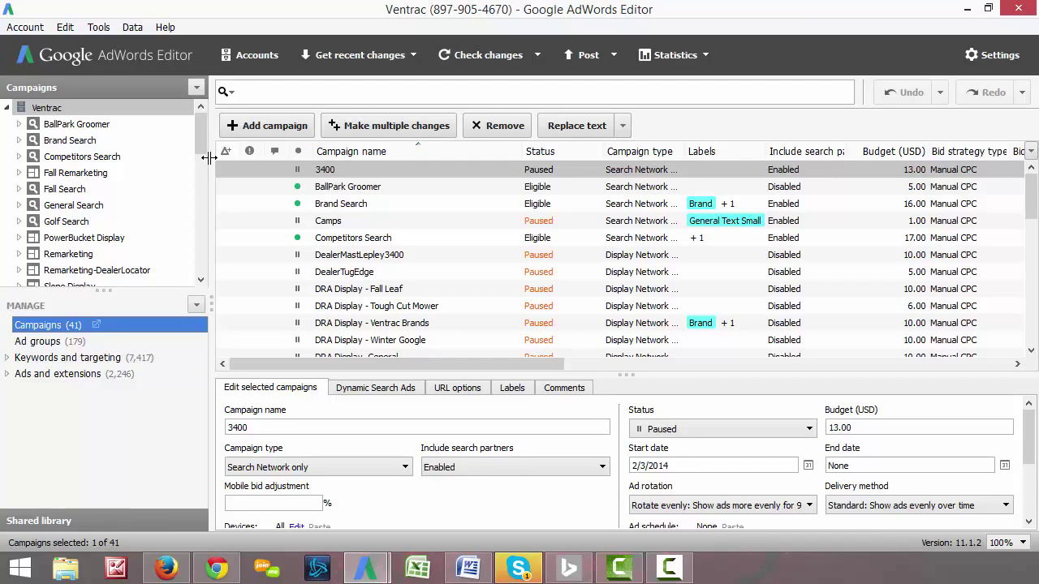
{"action": "left_click", "coordinate": [705, 55]}
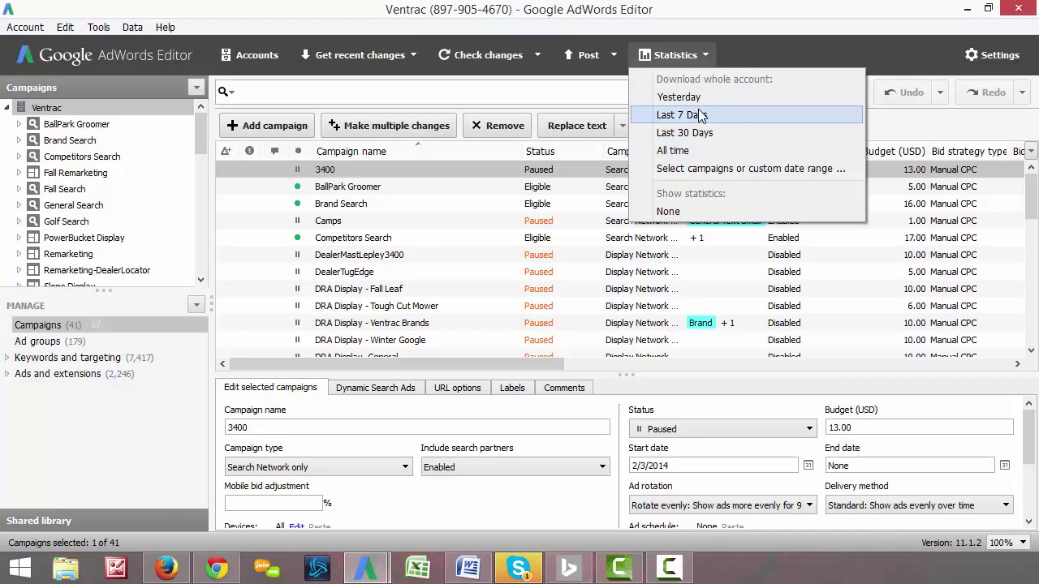
{"action": "left_click", "coordinate": [723, 169]}
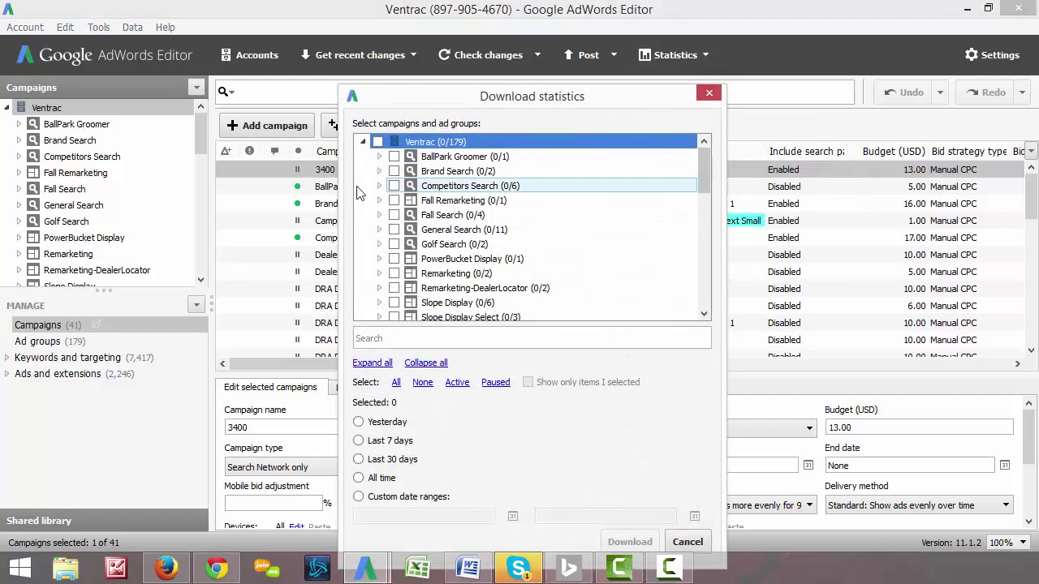
{"action": "left_click", "coordinate": [377, 141]}
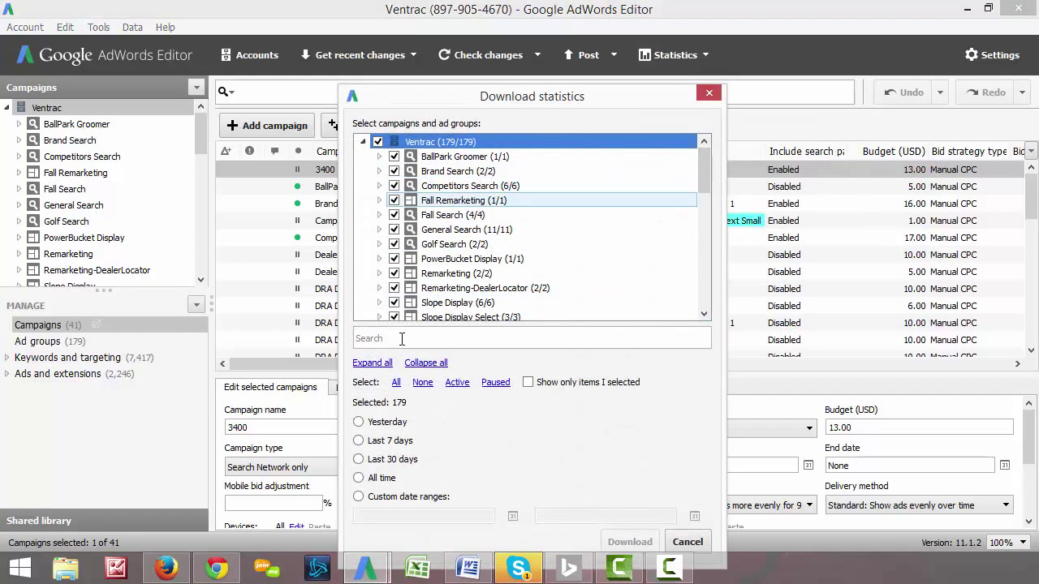
Set a custom date range of 8/1/2015 to 8/26/2015 and download the statistics
{"action": "left_click", "coordinate": [358, 498]}
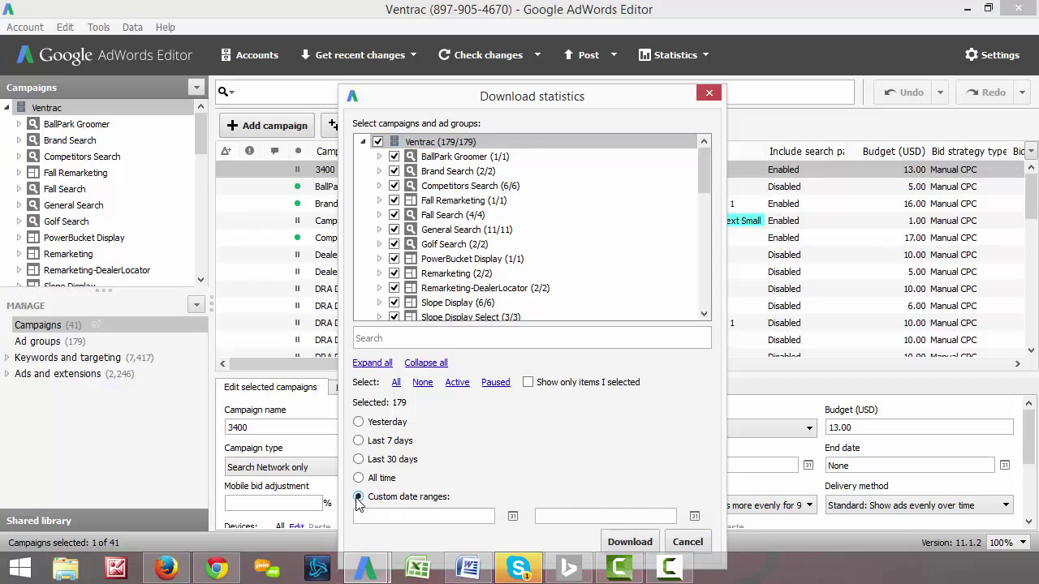
{"action": "left_click", "coordinate": [510, 516]}
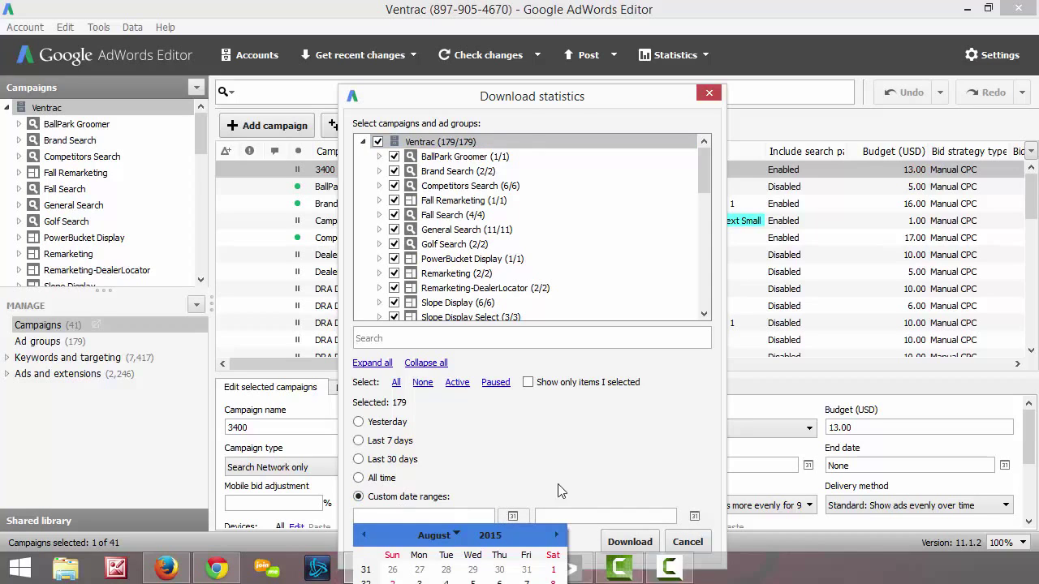
{"action": "left_click", "coordinate": [525, 91]}
{"action": "left_click_drag", "start_coordinate": [535, 96], "coordinate": [560, 12]}
{"action": "left_click", "coordinate": [536, 433]}
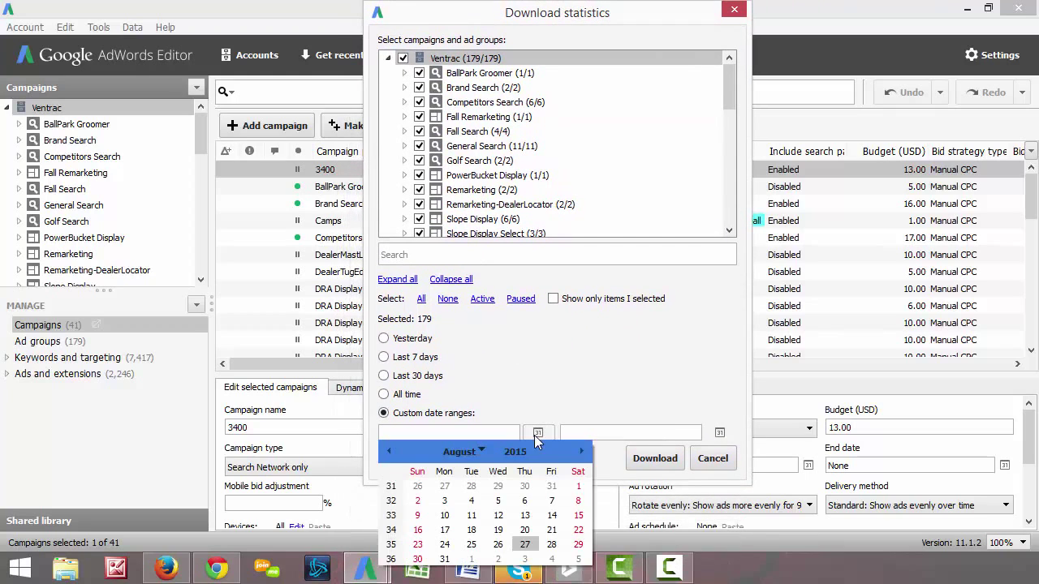
{"action": "left_click", "coordinate": [577, 486]}
{"action": "left_click", "coordinate": [719, 433]}
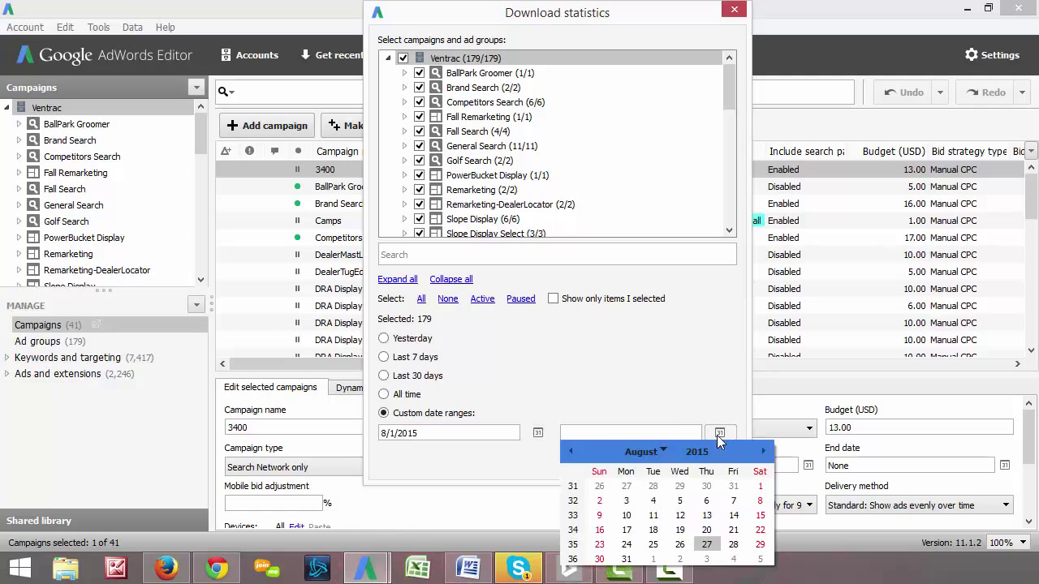
{"action": "left_click", "coordinate": [680, 544]}
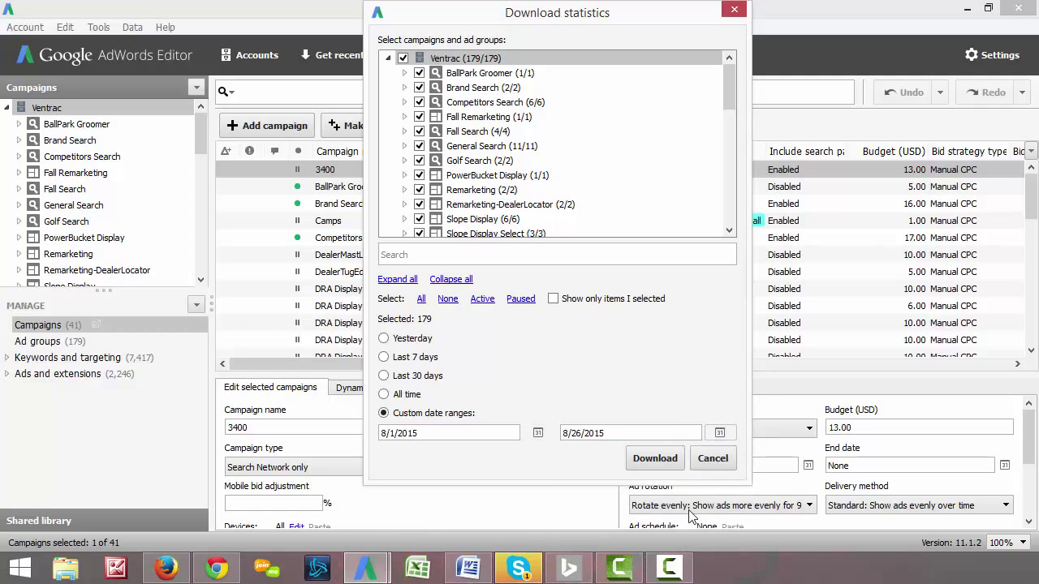
{"action": "left_click", "coordinate": [663, 459]}
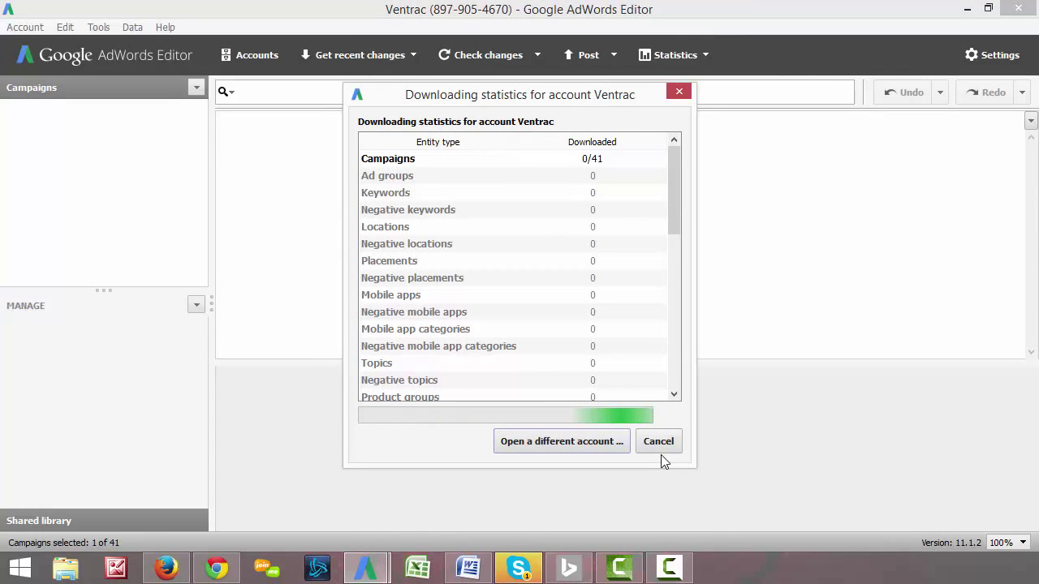
Switch to Bing Ads Editor and load the statistics for This month (8/1/2015 - 8/27/2015)
{"action": "left_click", "coordinate": [566, 566]}
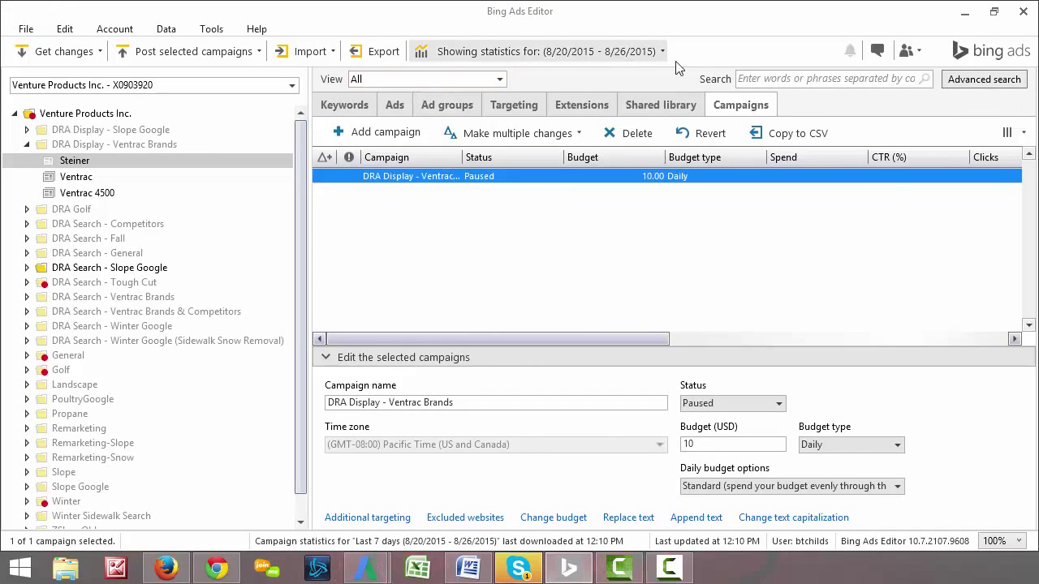
{"action": "left_click", "coordinate": [501, 56]}
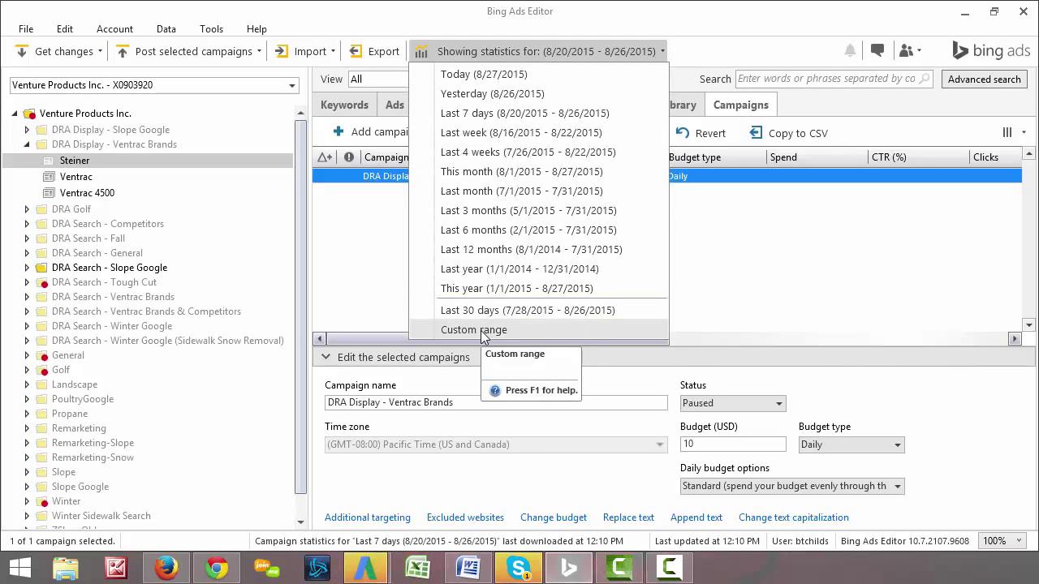
{"action": "left_click", "coordinate": [496, 173]}
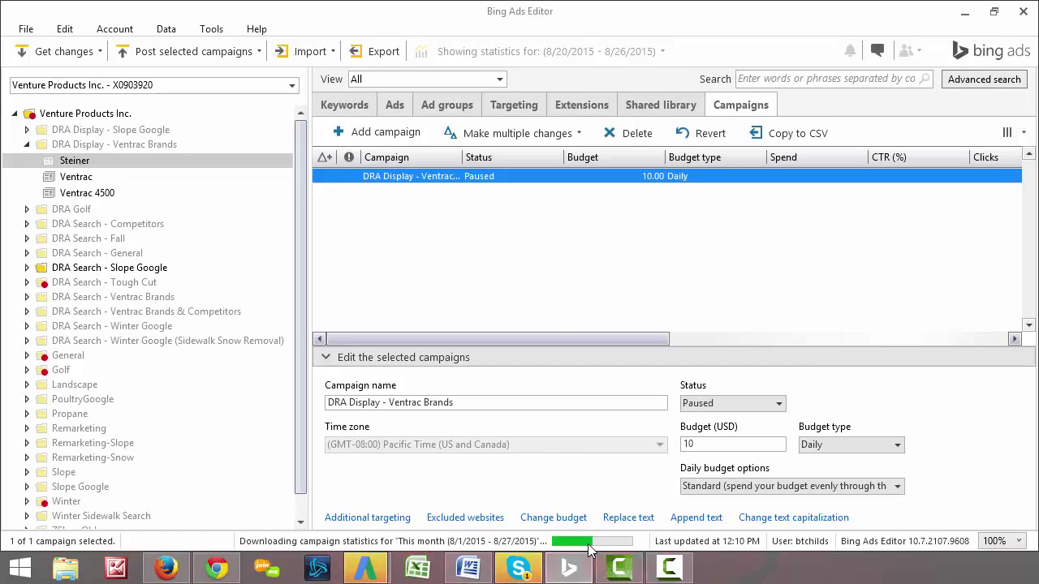
Switch back to the Ventrac account in AdWords Editor and download recent changes for all campaigns with the More data (slower) option
{"action": "mouse_move", "coordinate": [365, 568]}
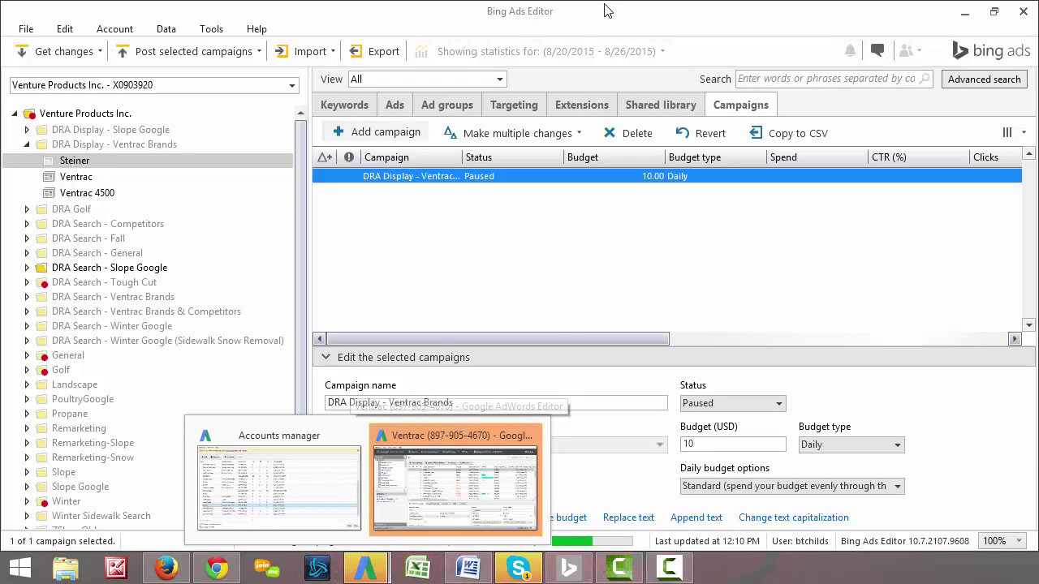
{"action": "left_click", "coordinate": [503, 459]}
{"action": "left_click", "coordinate": [814, 55]}
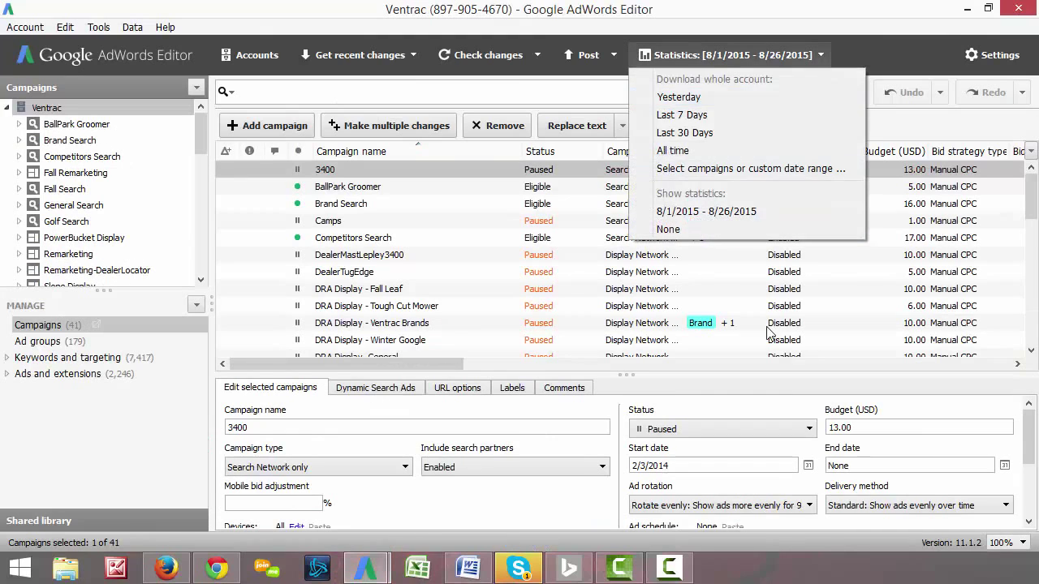
{"action": "left_click", "coordinate": [722, 58]}
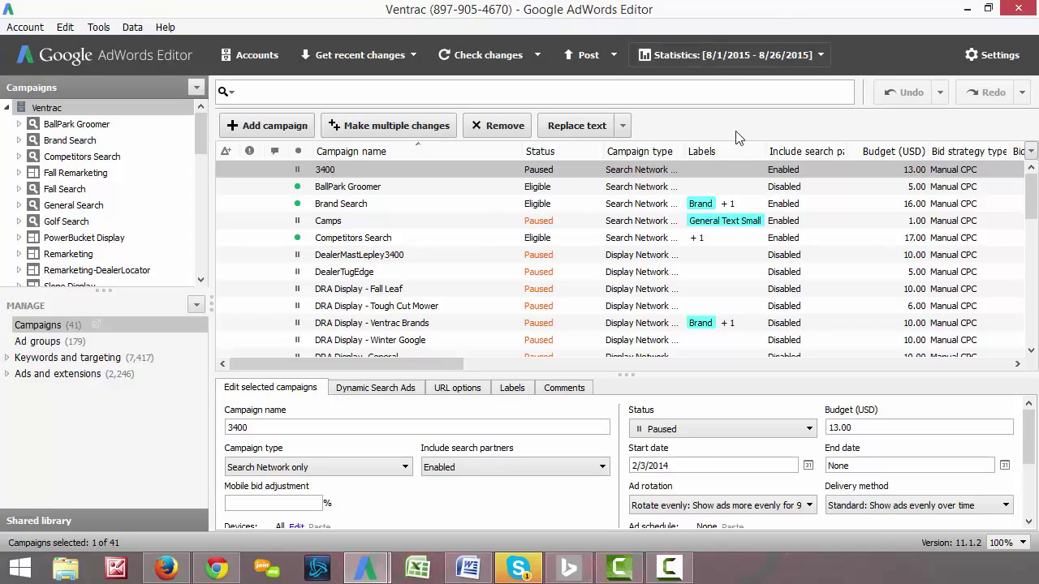
{"action": "left_click", "coordinate": [383, 55]}
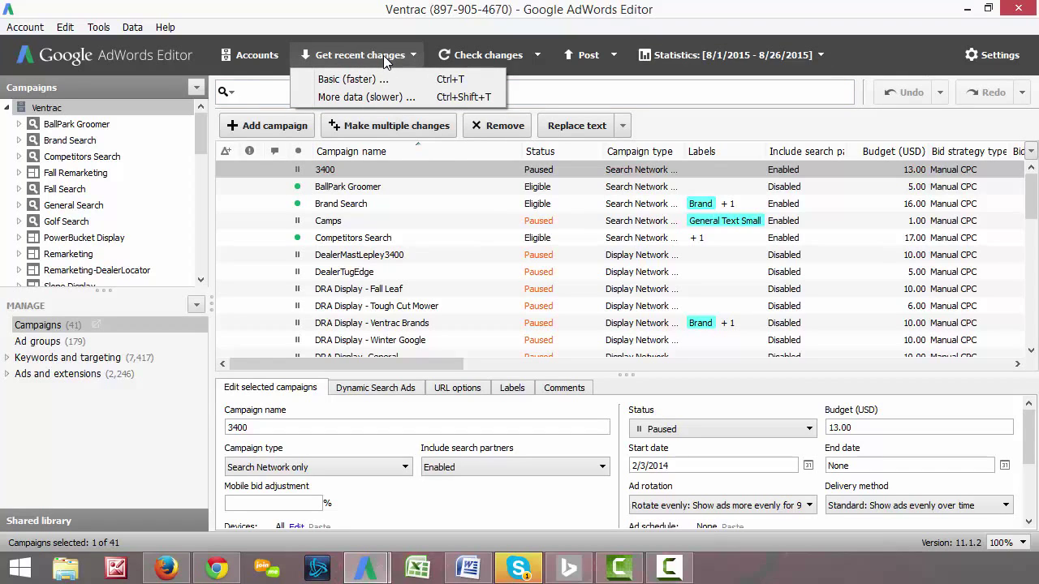
{"action": "left_click", "coordinate": [411, 55]}
{"action": "left_click", "coordinate": [412, 56]}
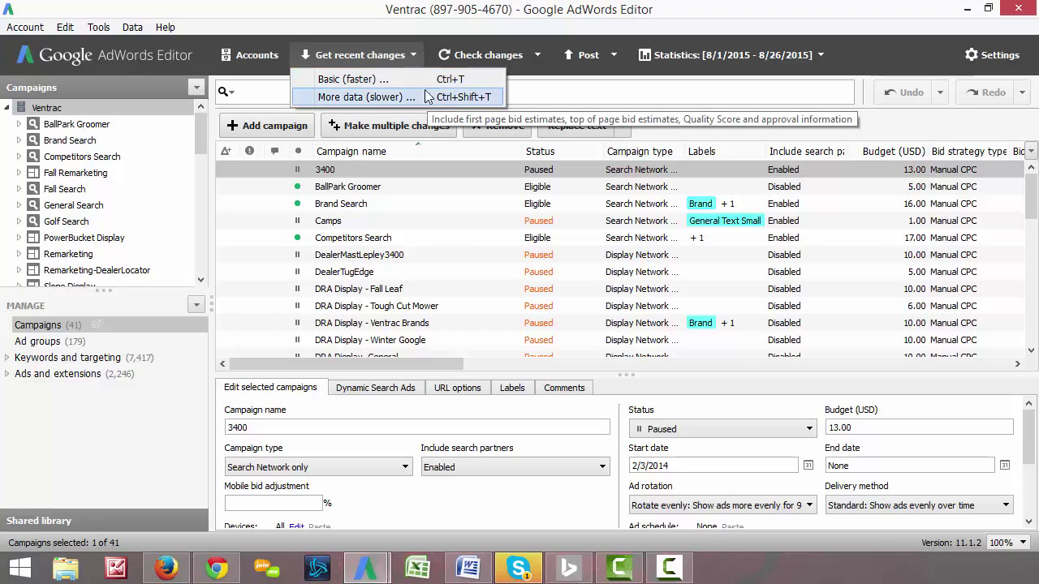
{"action": "left_click", "coordinate": [426, 98]}
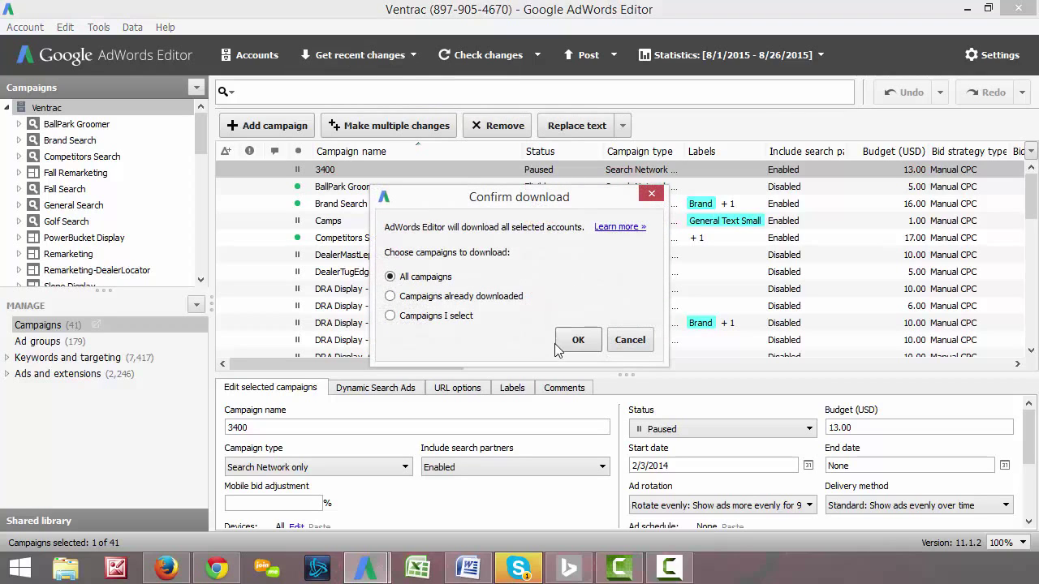
{"action": "left_click", "coordinate": [567, 341]}
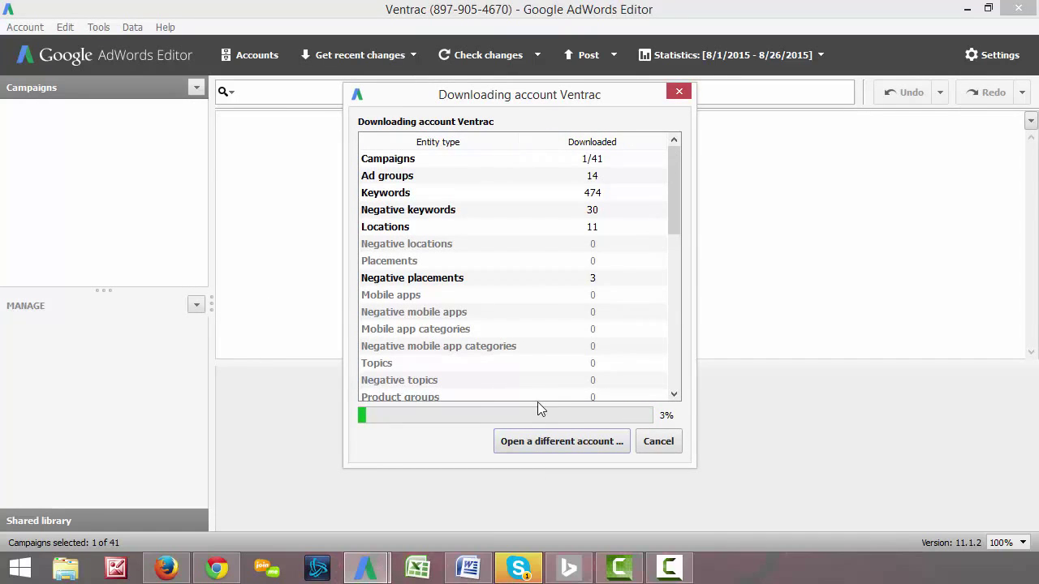
Switch to Bing Ads Editor and get changes for all Venture Products Inc. campaigns with the More data (slower) option
{"action": "left_click", "coordinate": [579, 581]}
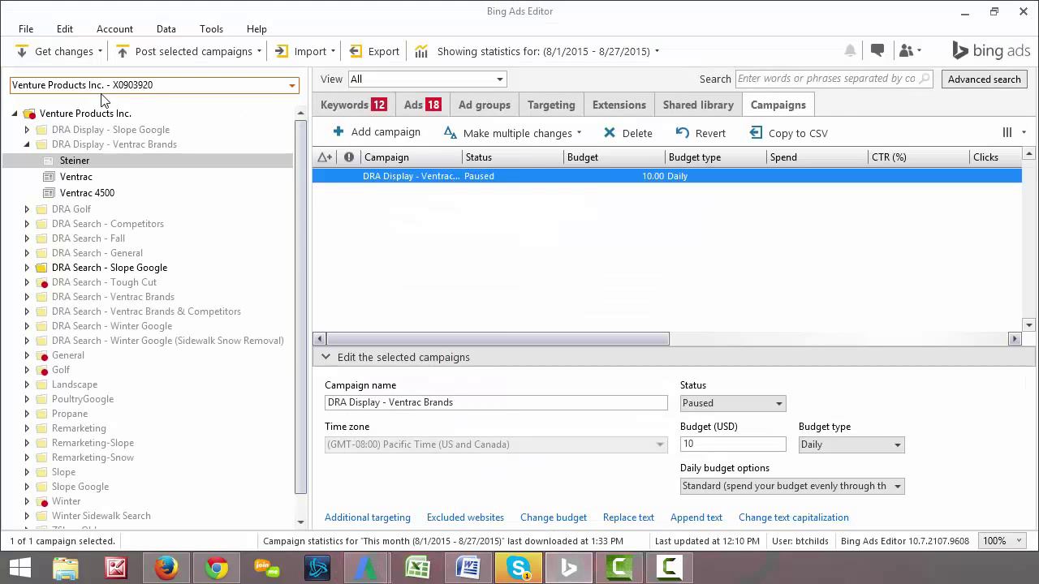
{"action": "left_click", "coordinate": [99, 52]}
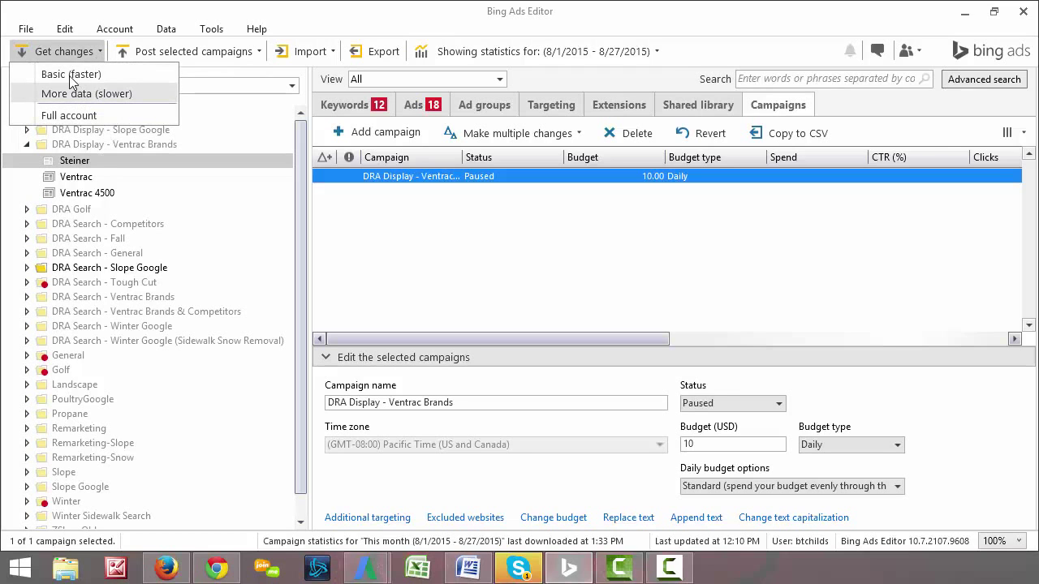
{"action": "left_click", "coordinate": [86, 93]}
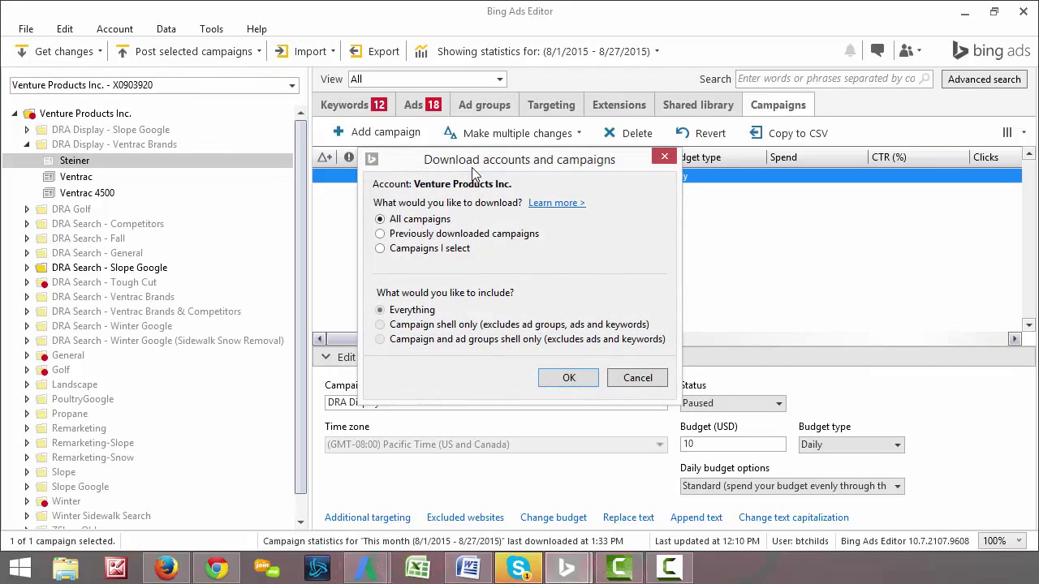
{"action": "left_click", "coordinate": [569, 378]}
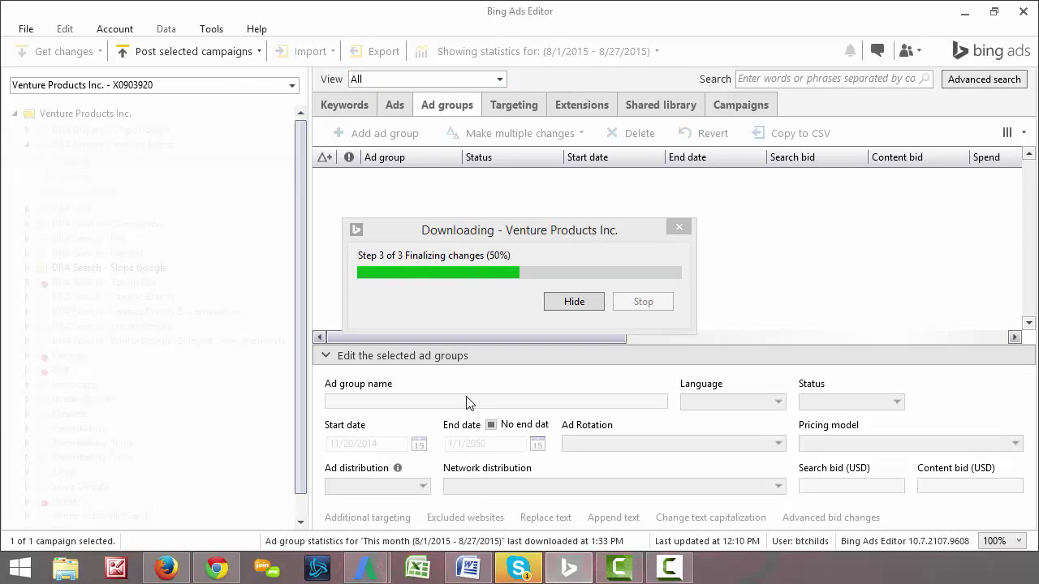
{"action": "mouse_move", "coordinate": [365, 568]}
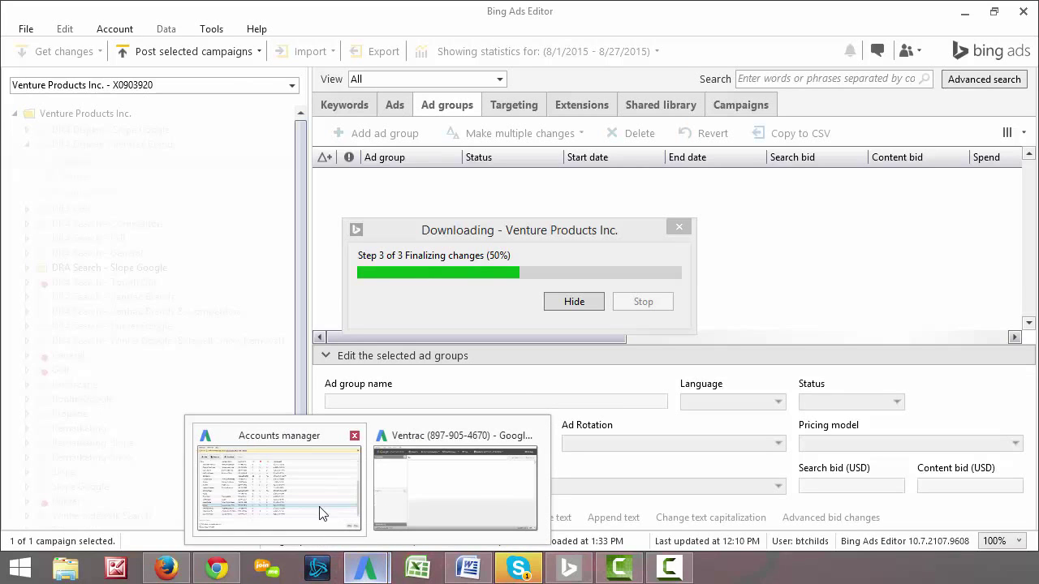
Check the Ventrac account in AdWords Editor, return to Bing Ads Editor and dismiss the download summary
{"action": "left_click", "coordinate": [429, 505]}
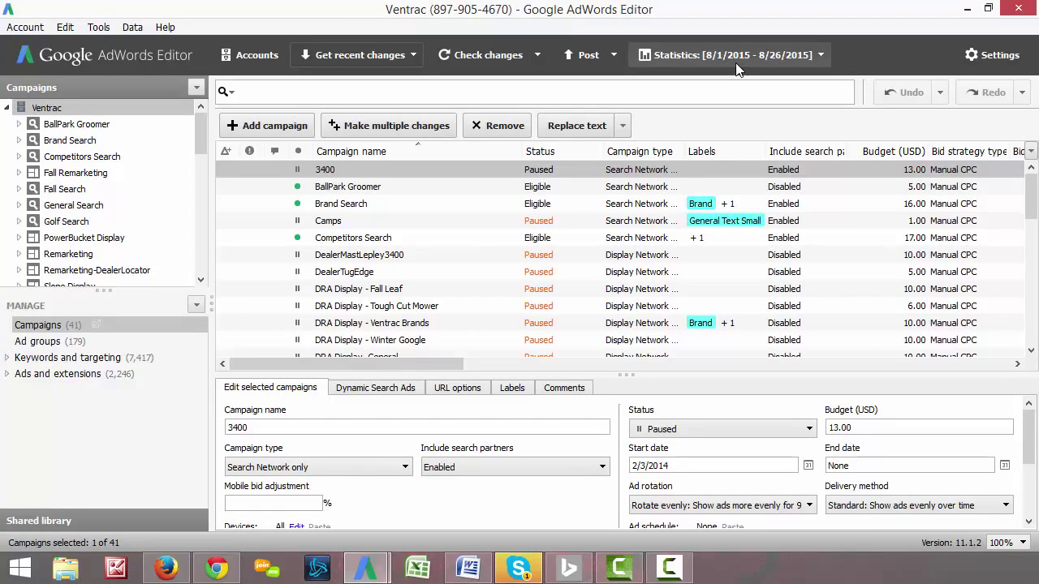
{"action": "left_click", "coordinate": [585, 572]}
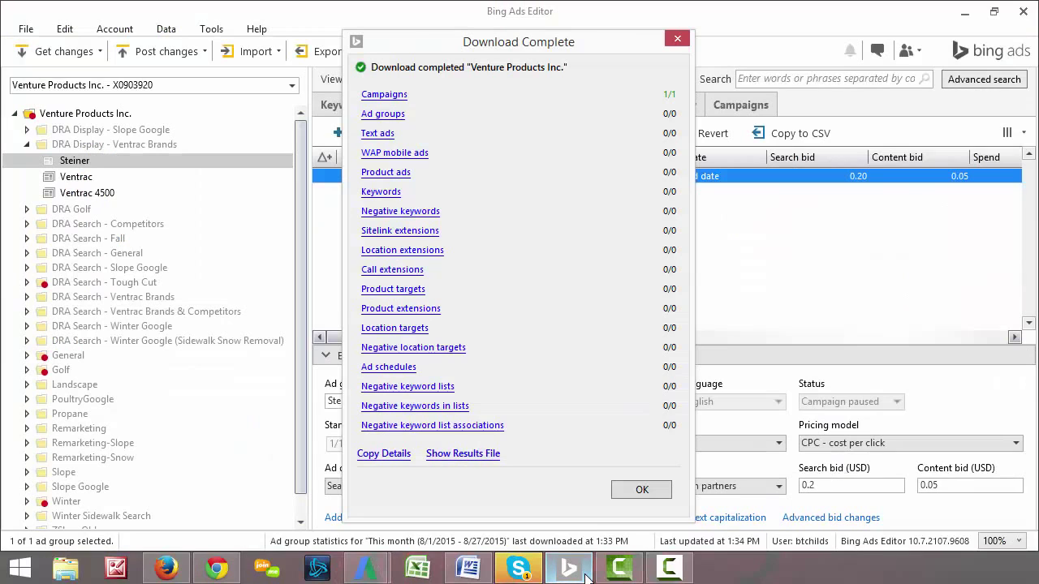
{"action": "left_click", "coordinate": [659, 497]}
{"action": "left_click", "coordinate": [498, 57]}
{"action": "left_click", "coordinate": [383, 58]}
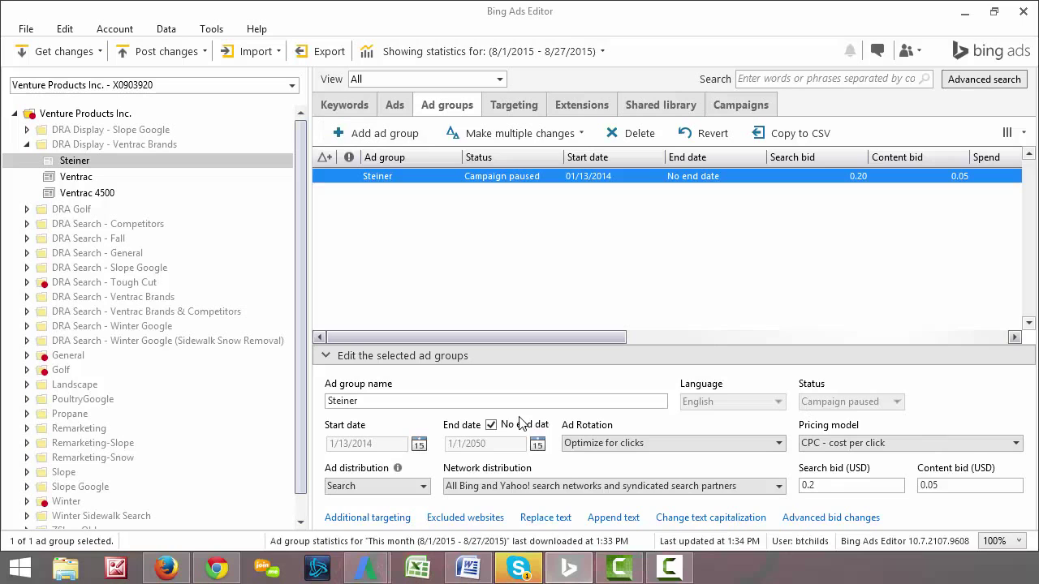
Compare AdWords Editor's management categories with Bing Ads Editor's keywords, ads, ad groups, targeting, extensions, shared library and campaigns views for the Steiner ad group
{"action": "mouse_move", "coordinate": [369, 577]}
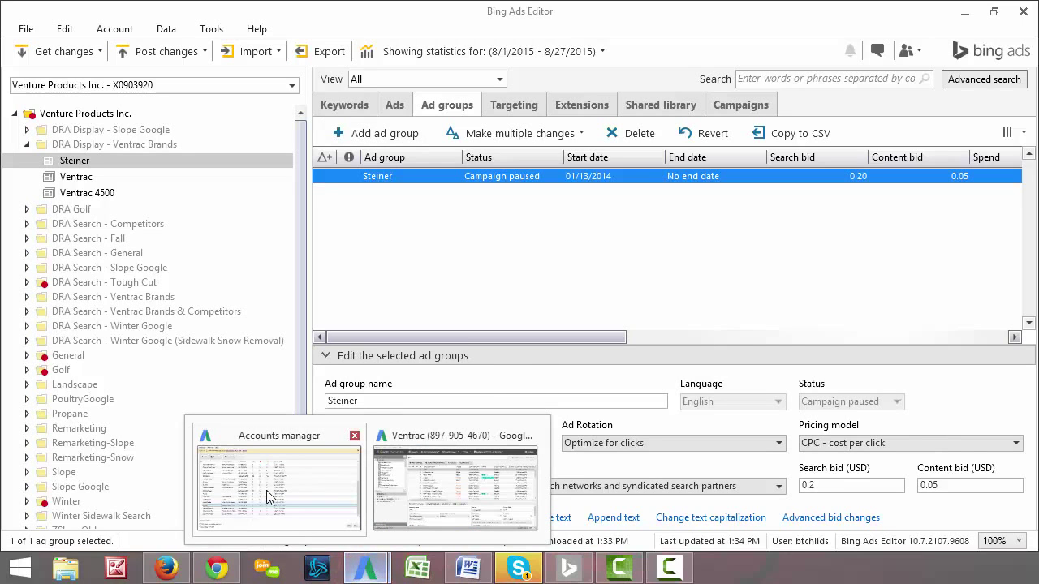
{"action": "left_click", "coordinate": [520, 480]}
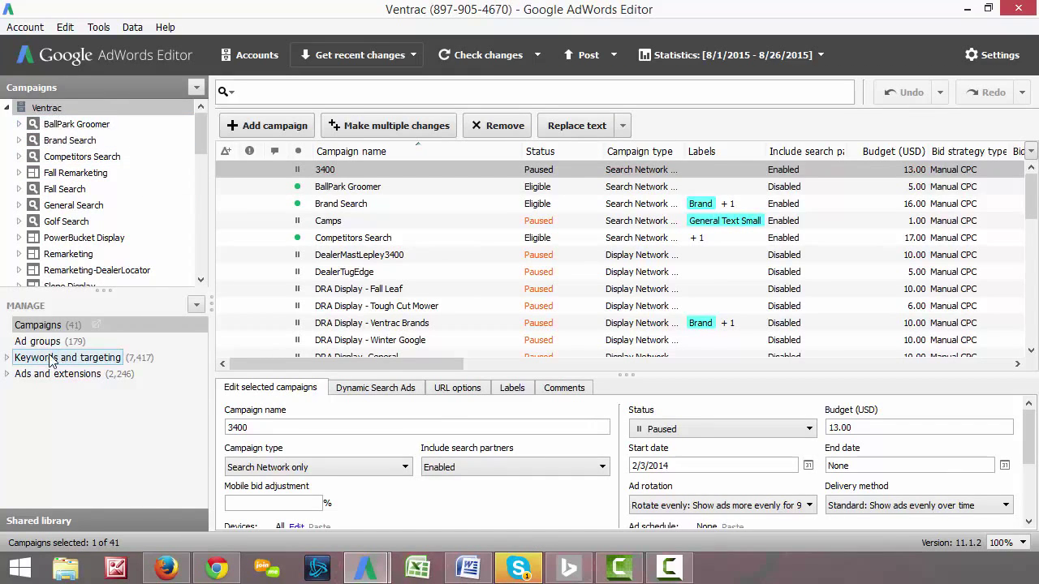
{"action": "left_click", "coordinate": [568, 568]}
{"action": "left_click", "coordinate": [344, 105]}
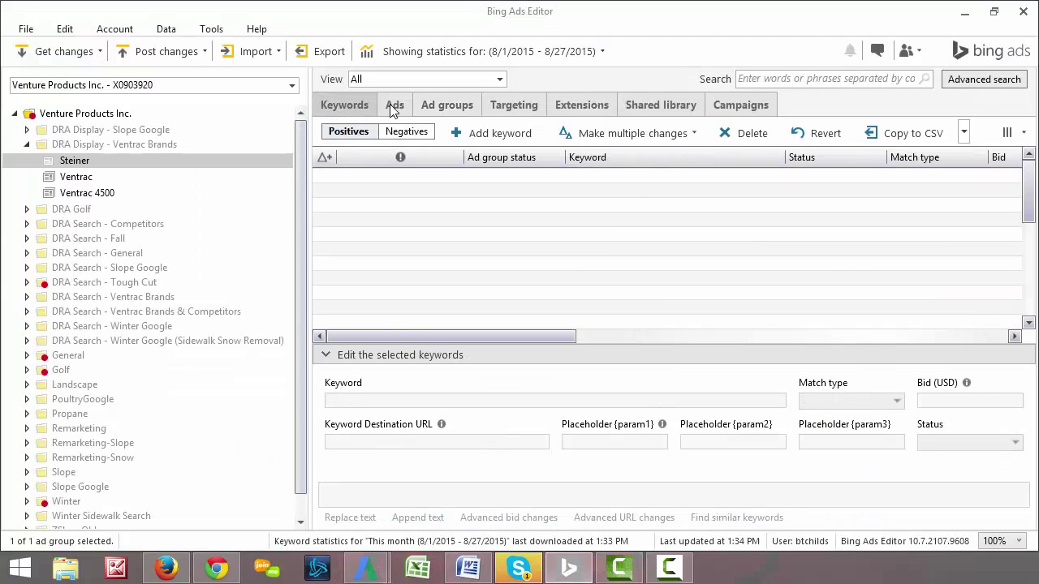
{"action": "left_click", "coordinate": [395, 105]}
{"action": "left_click", "coordinate": [436, 106]}
{"action": "left_click", "coordinate": [509, 105]}
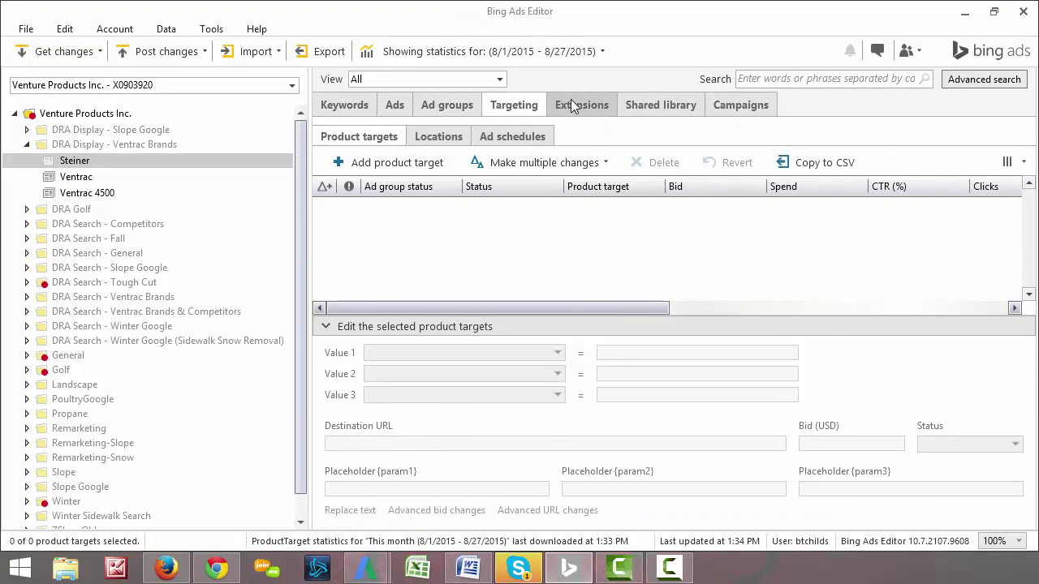
{"action": "left_click", "coordinate": [574, 104]}
{"action": "left_click", "coordinate": [762, 106]}
{"action": "left_click", "coordinate": [680, 104]}
{"action": "left_click", "coordinate": [581, 103]}
{"action": "left_click", "coordinate": [468, 112]}
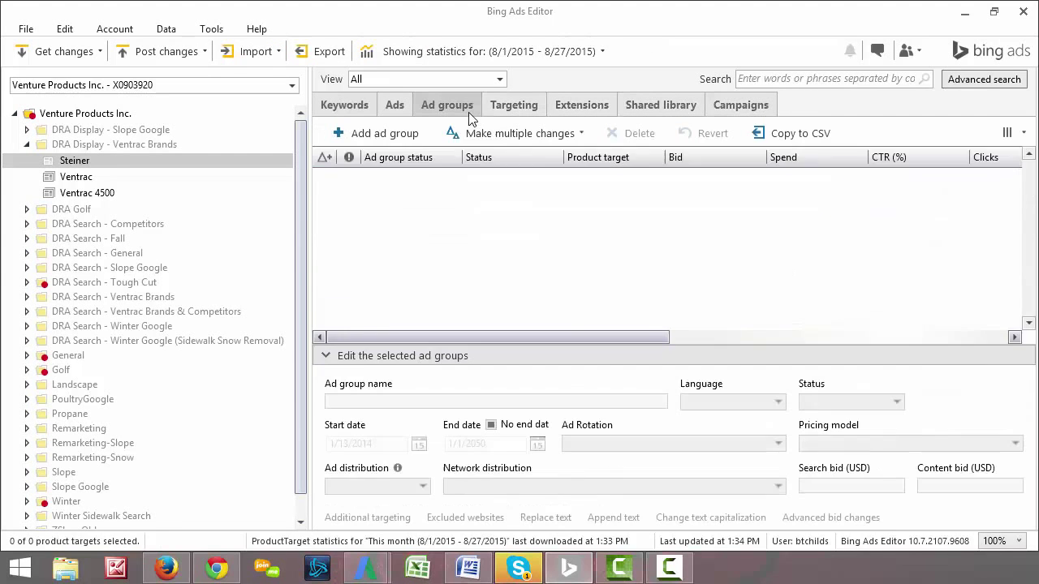
{"action": "left_click", "coordinate": [348, 107]}
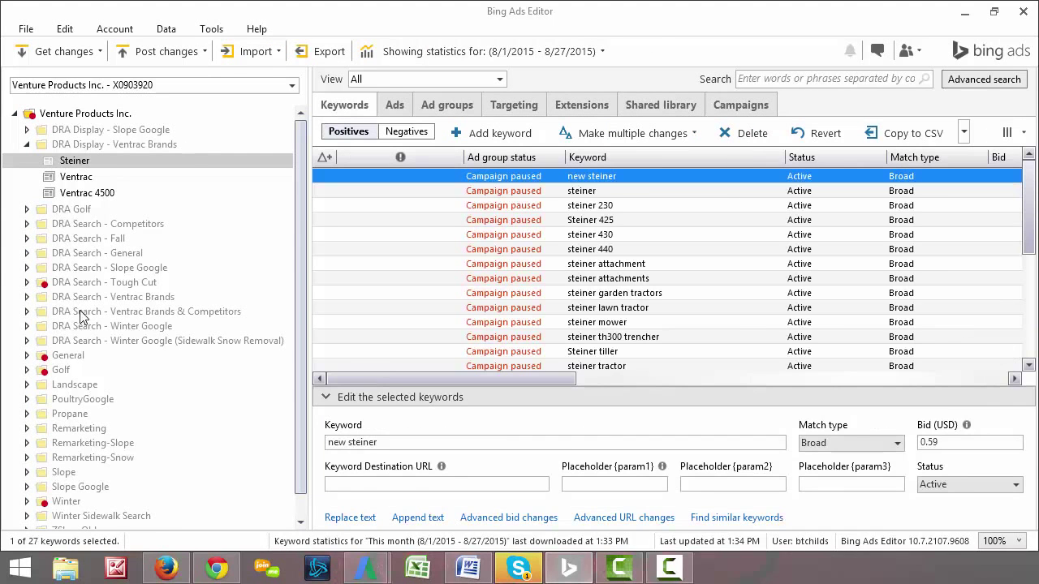
Look through the DRA campaigns' keywords, and examine the text ads, ad groups and targeting of DRA Search - Winter Google
{"action": "left_click", "coordinate": [73, 210]}
{"action": "left_click", "coordinate": [85, 252]}
{"action": "left_click", "coordinate": [89, 329]}
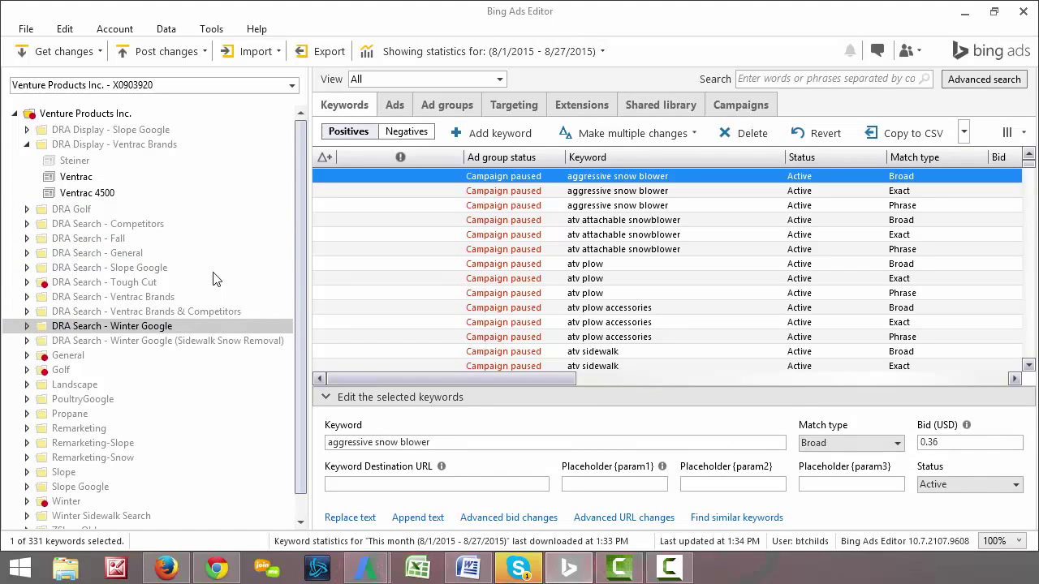
{"action": "left_click", "coordinate": [396, 106]}
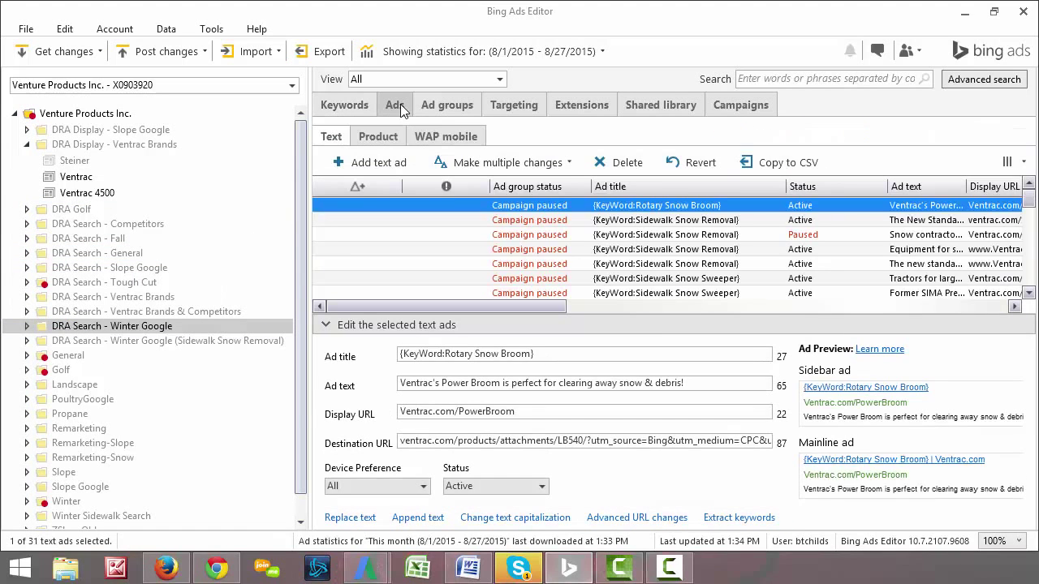
{"action": "left_click", "coordinate": [446, 104]}
{"action": "left_click", "coordinate": [511, 106]}
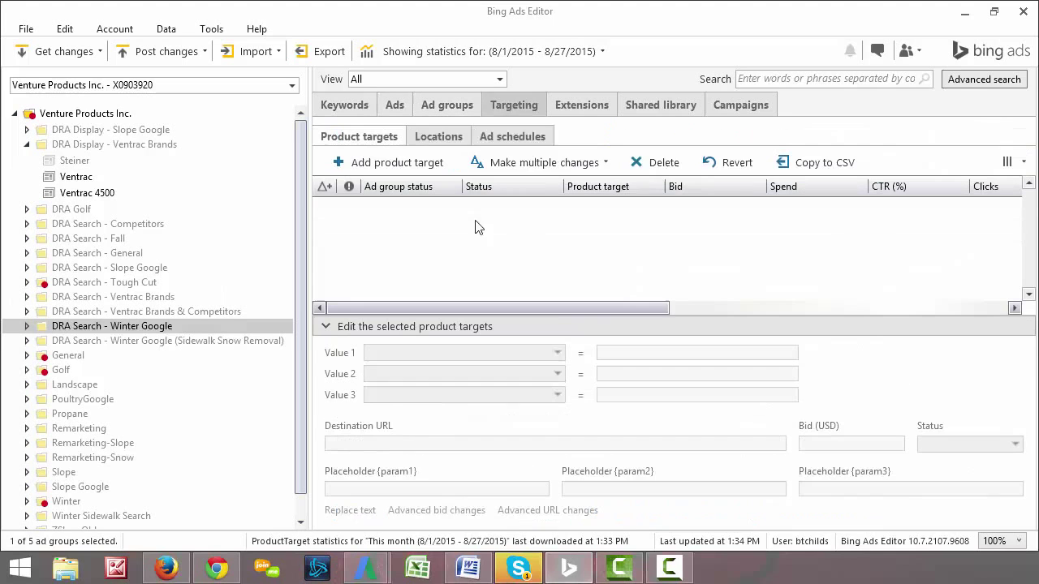
Switch to the Ventrac account in AdWords Editor and view the BallPark Groomer, Brand Search, Competitors Search and Fall Remarketing campaigns
{"action": "mouse_move", "coordinate": [364, 566]}
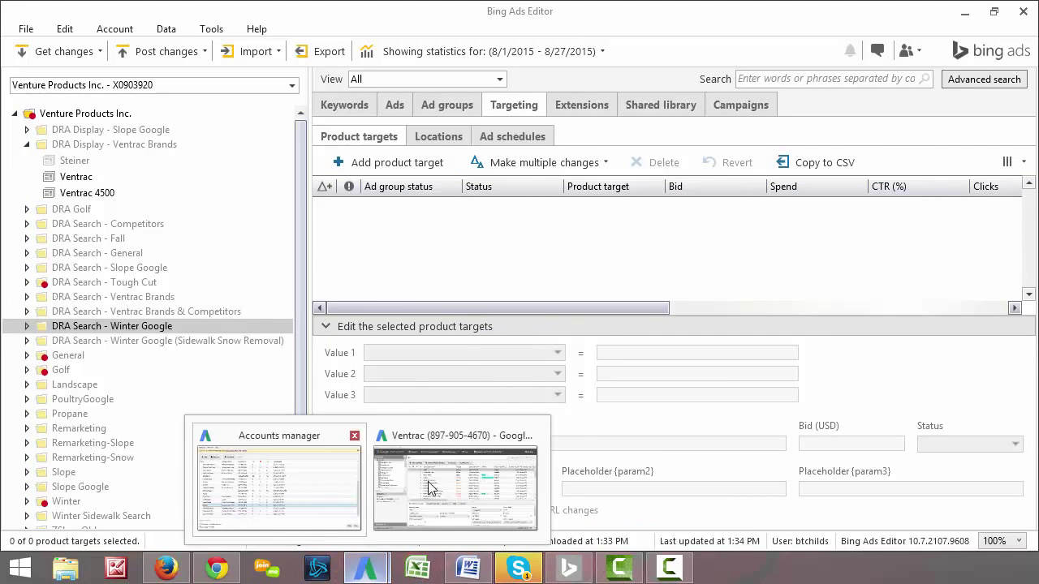
{"action": "left_click", "coordinate": [496, 489]}
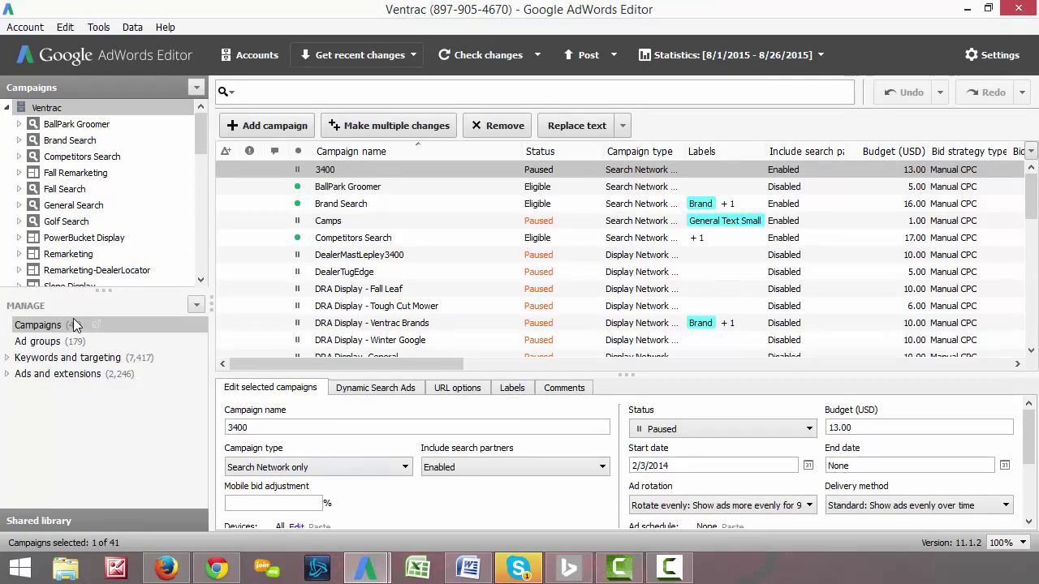
{"action": "left_click", "coordinate": [91, 126]}
{"action": "left_click", "coordinate": [96, 141]}
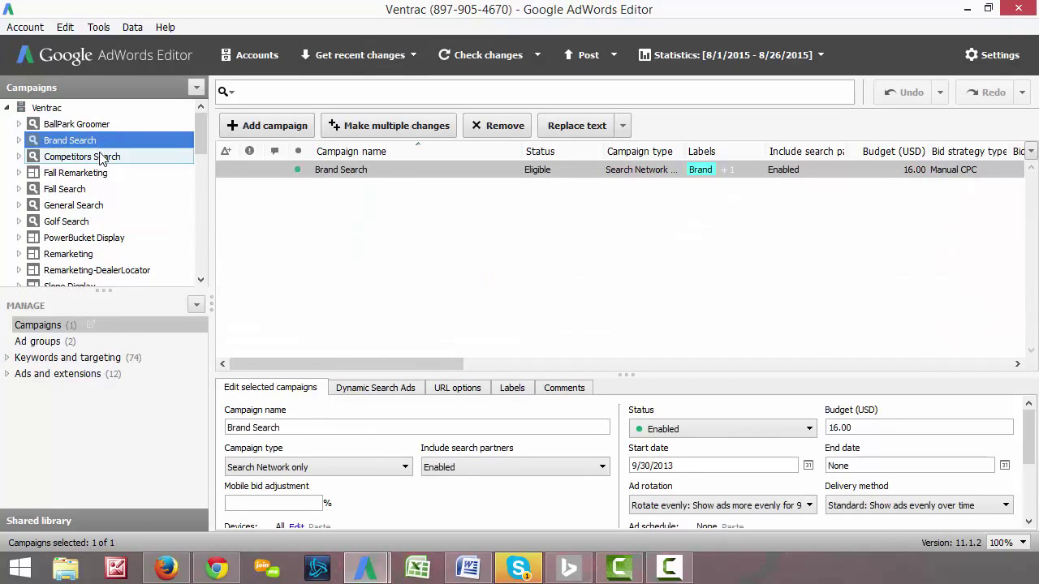
{"action": "left_click", "coordinate": [102, 158]}
{"action": "left_click", "coordinate": [104, 172]}
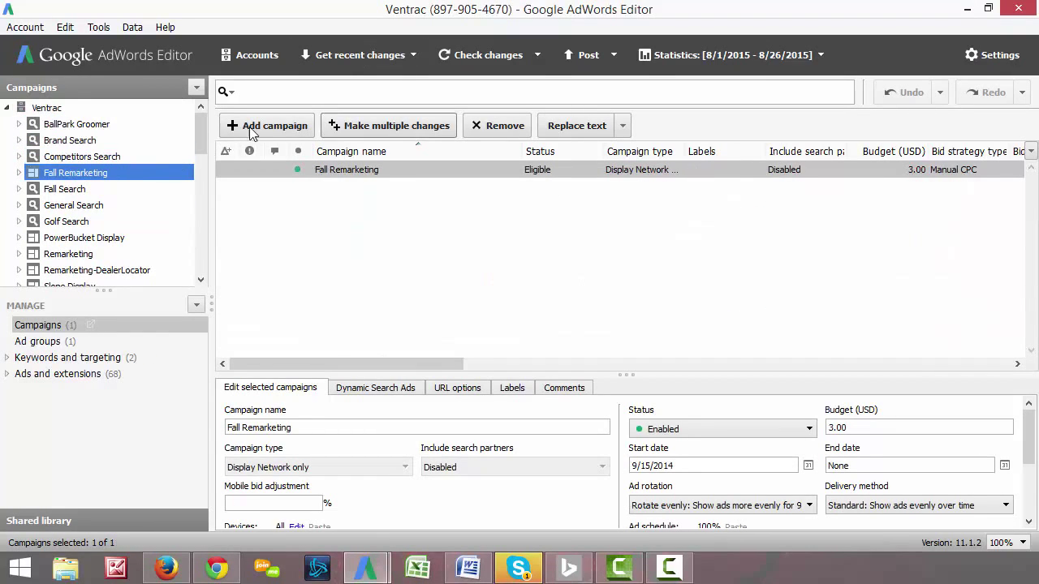
Examine the keywords, locations, text ads and image ads of the Fall Remarketing campaign
{"action": "left_click", "coordinate": [20, 361]}
{"action": "left_click", "coordinate": [71, 363]}
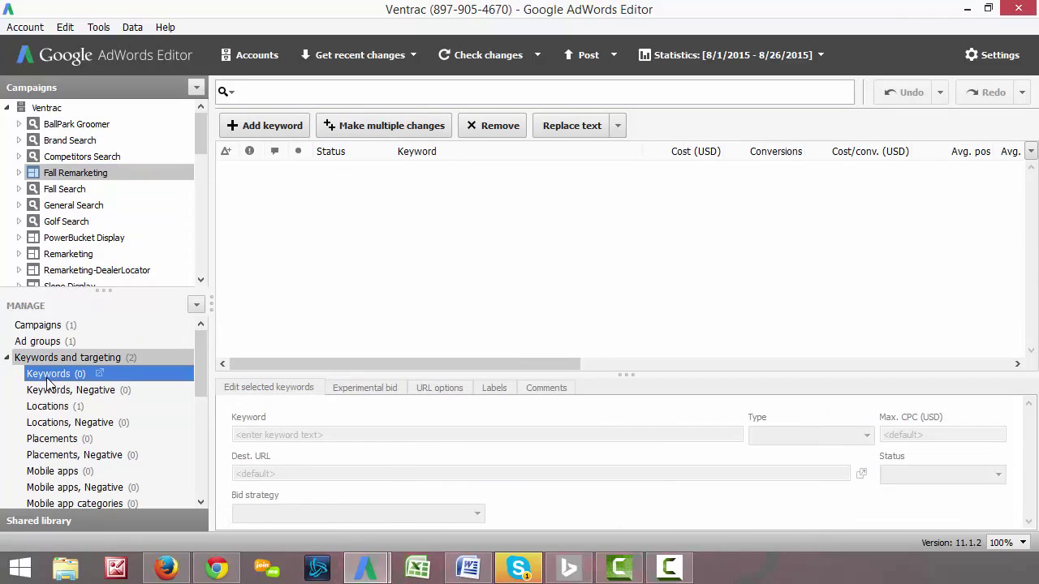
{"action": "left_click", "coordinate": [44, 405]}
{"action": "scroll", "coordinate": [43, 458], "scroll_direction": "down", "scroll_amount": 2}
{"action": "scroll", "coordinate": [41, 461], "scroll_direction": "down", "scroll_amount": 3}
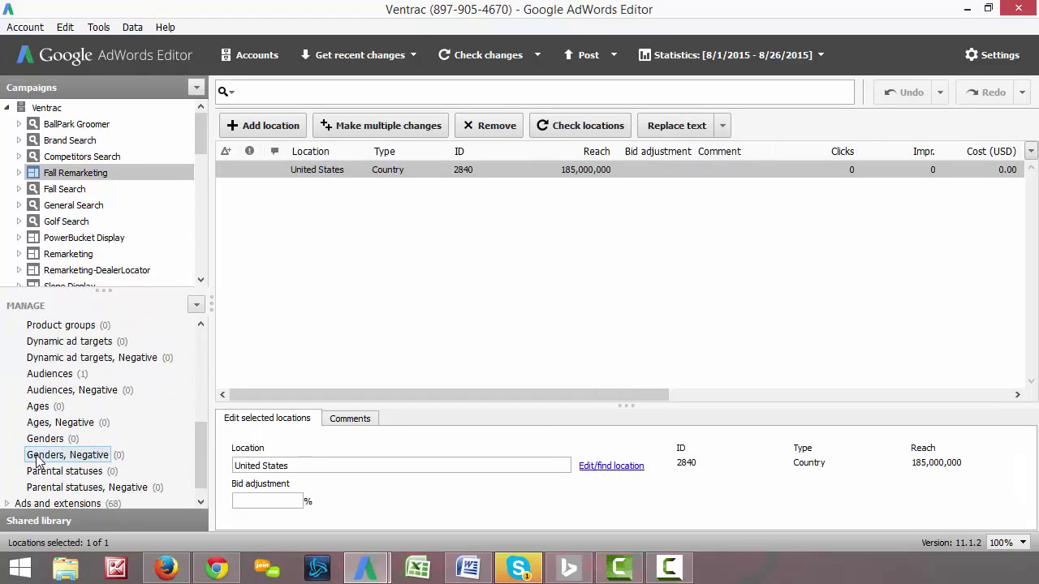
{"action": "left_click", "coordinate": [56, 485]}
{"action": "scroll", "coordinate": [55, 471], "scroll_direction": "down", "scroll_amount": 2}
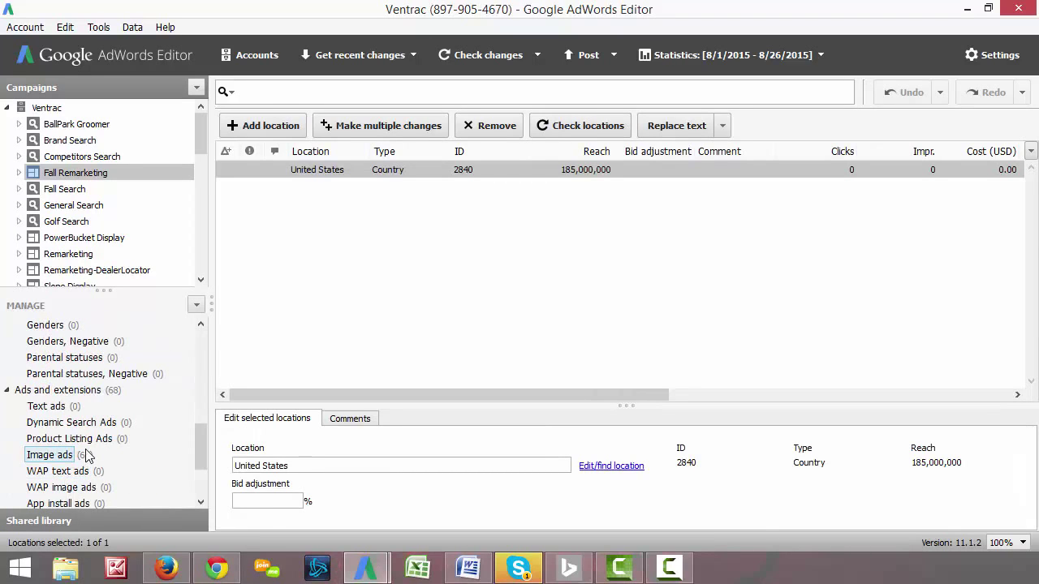
{"action": "left_click", "coordinate": [47, 406]}
{"action": "left_click", "coordinate": [50, 455]}
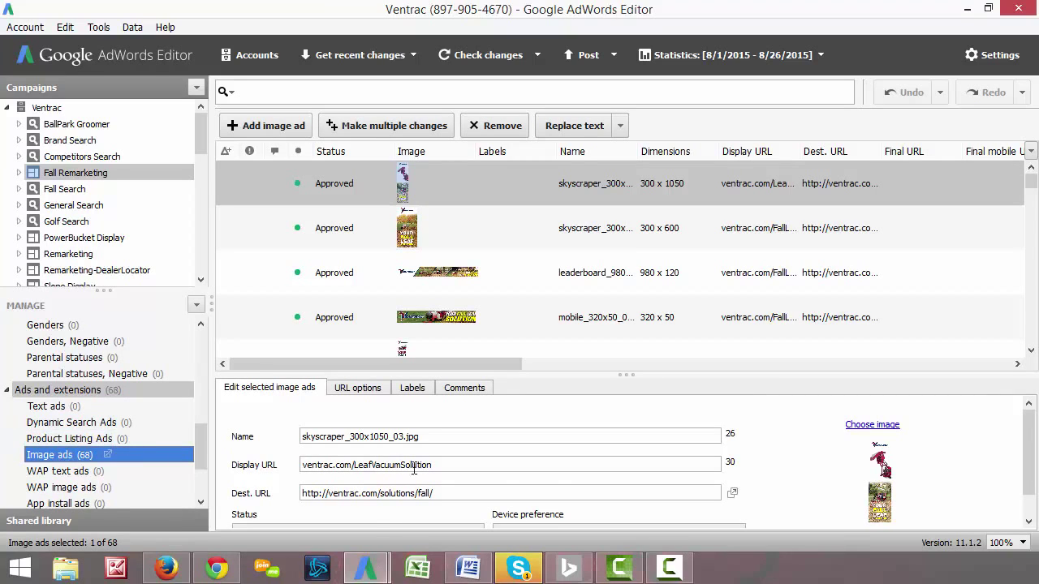
Switch to Bing Ads Editor and show the keywords of the Golf Competitors ad group in the DRA Golf campaign
{"action": "left_click", "coordinate": [366, 568]}
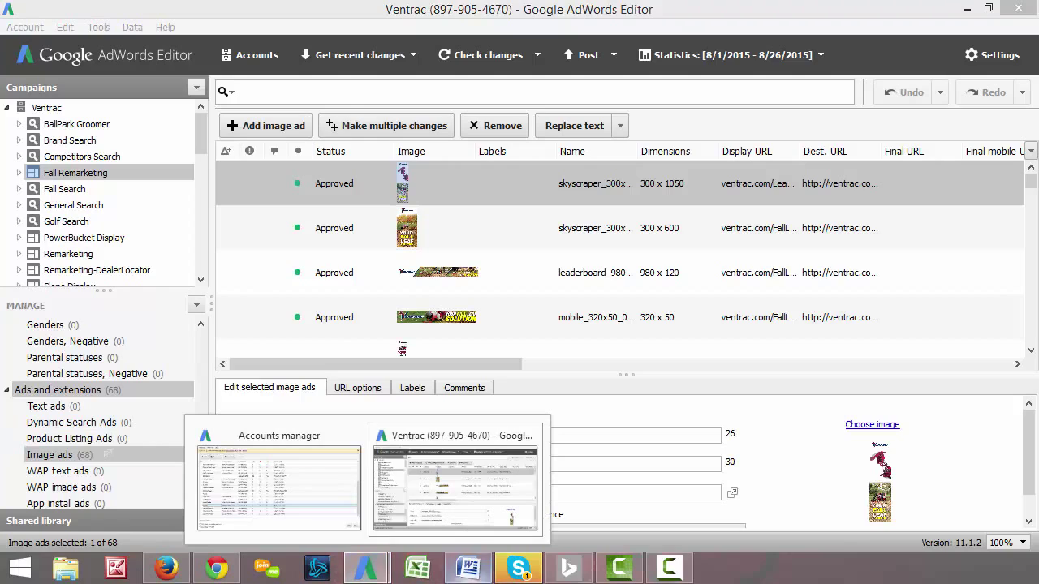
{"action": "left_click", "coordinate": [578, 571]}
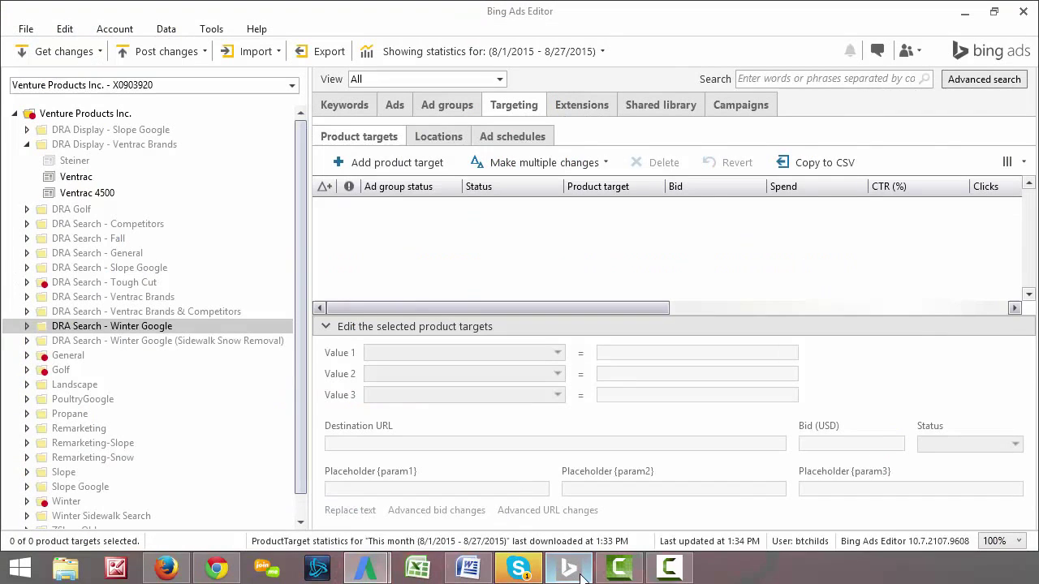
{"action": "left_click", "coordinate": [28, 210]}
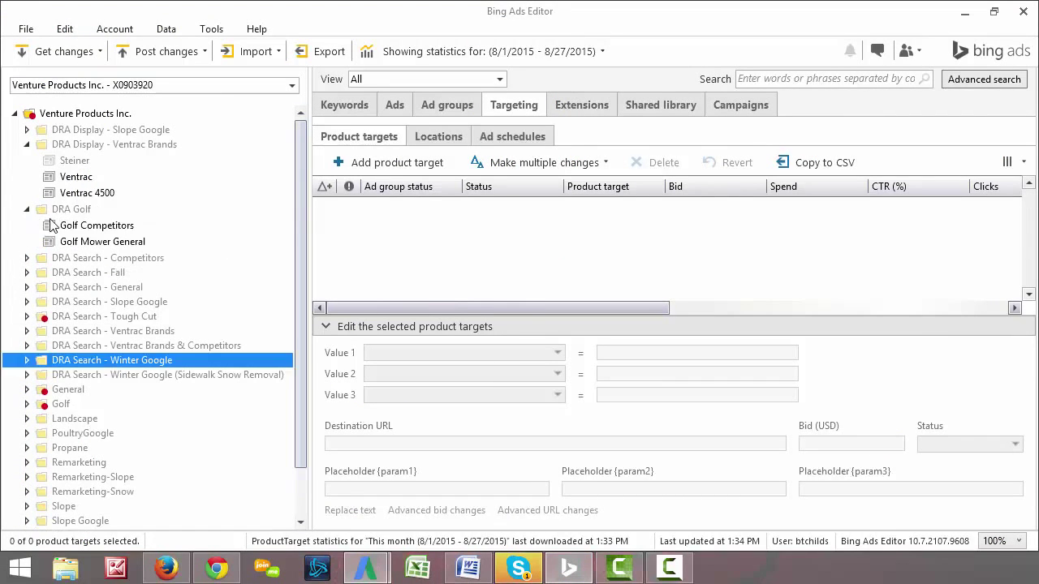
{"action": "left_click", "coordinate": [81, 225]}
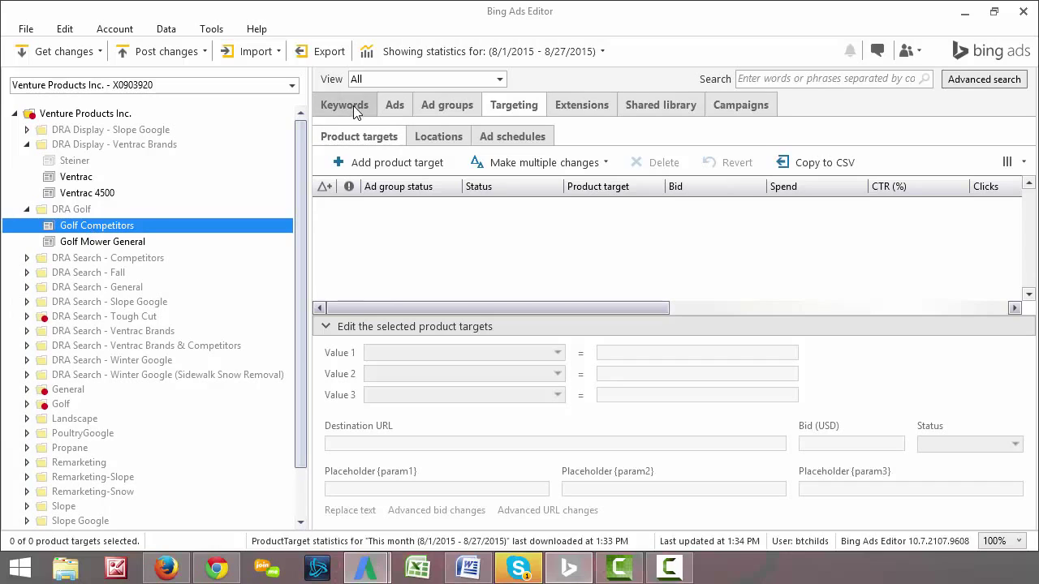
{"action": "left_click", "coordinate": [81, 213]}
{"action": "left_click", "coordinate": [94, 230]}
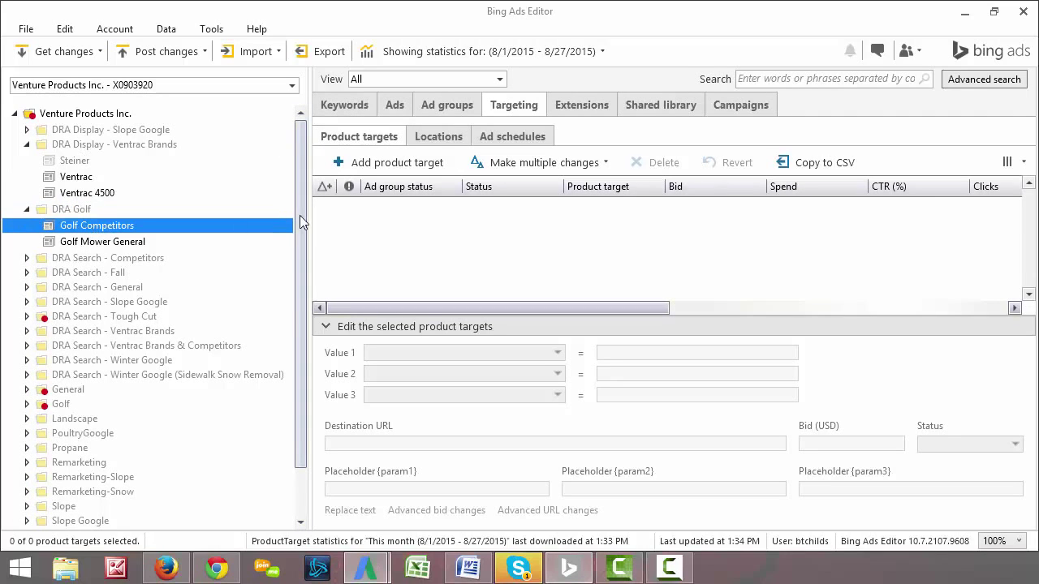
{"action": "left_click", "coordinate": [349, 107]}
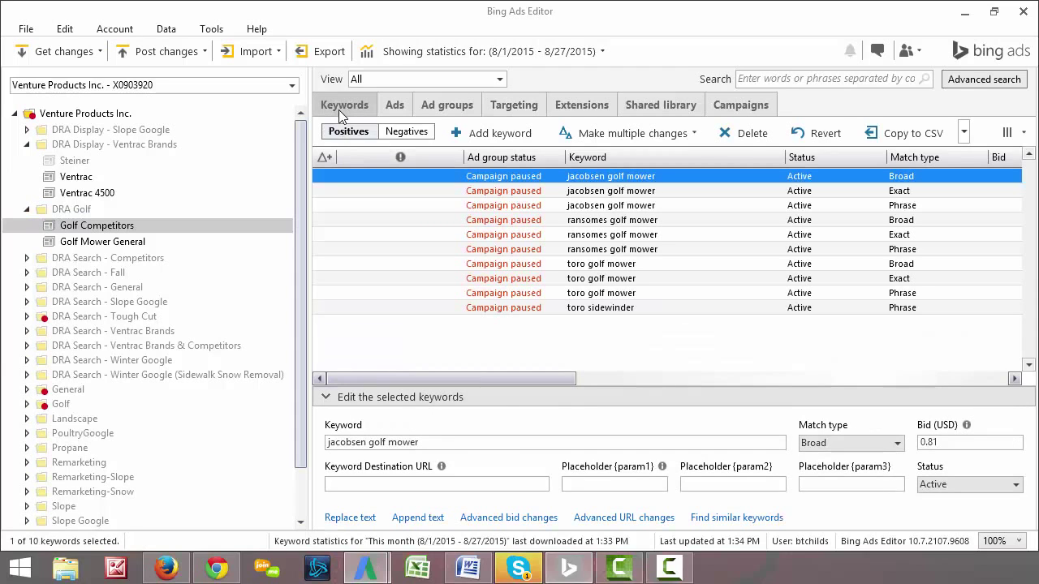
Add the keyword "search engine marketing agency" to the Golf Competitors ad group
{"action": "left_click", "coordinate": [479, 135]}
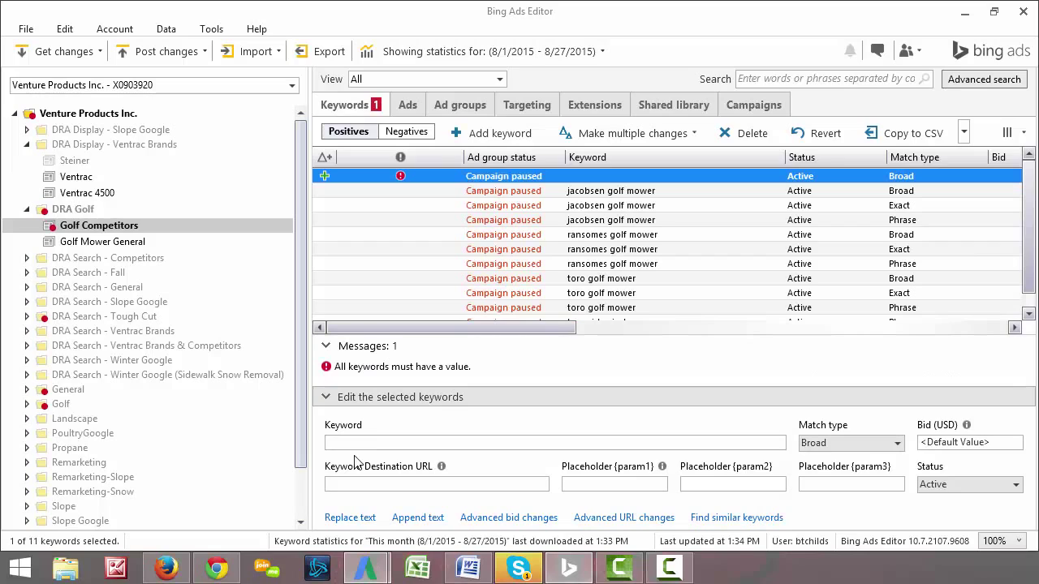
{"action": "left_click", "coordinate": [419, 441]}
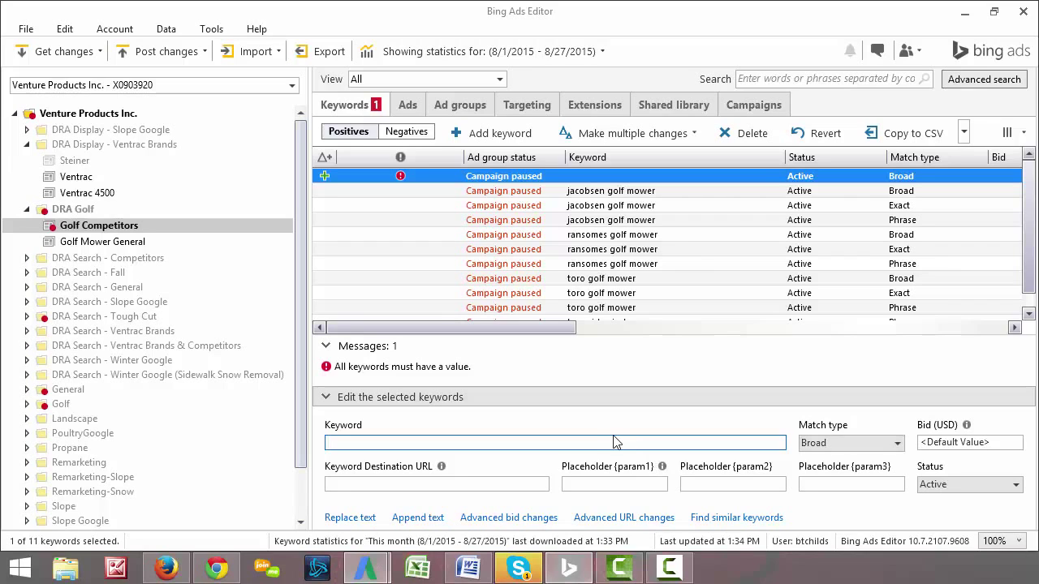
{"action": "type", "text": "search engine marketing platform"}
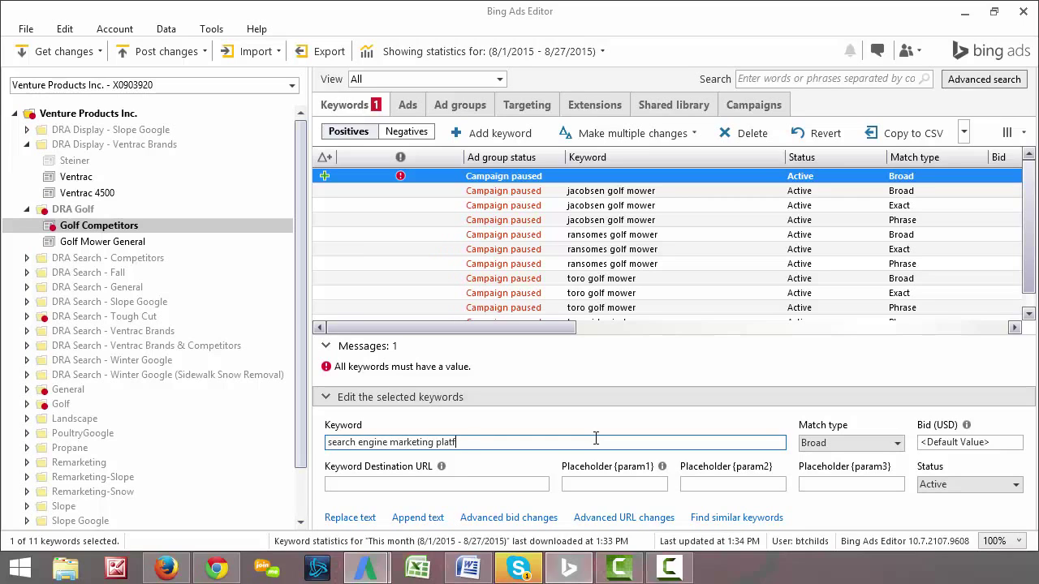
{"action": "key", "text": "BackSpace"}
{"action": "type", "text": "agency"}
{"action": "left_click", "coordinate": [528, 483]}
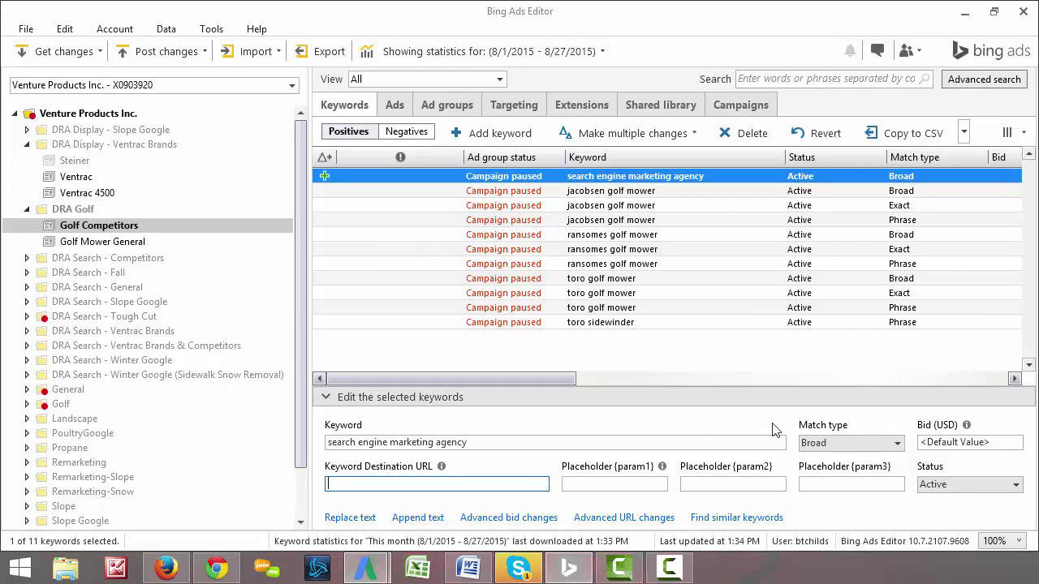
View the match type options for the new keyword and select its bid value
{"action": "left_click", "coordinate": [844, 446]}
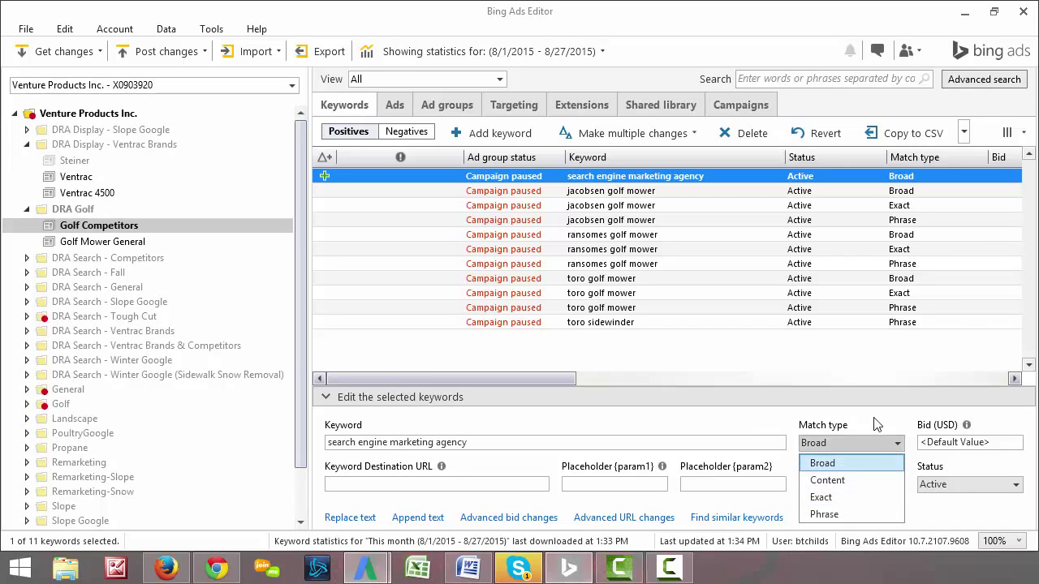
{"action": "left_click", "coordinate": [974, 441]}
{"action": "left_click", "coordinate": [978, 441]}
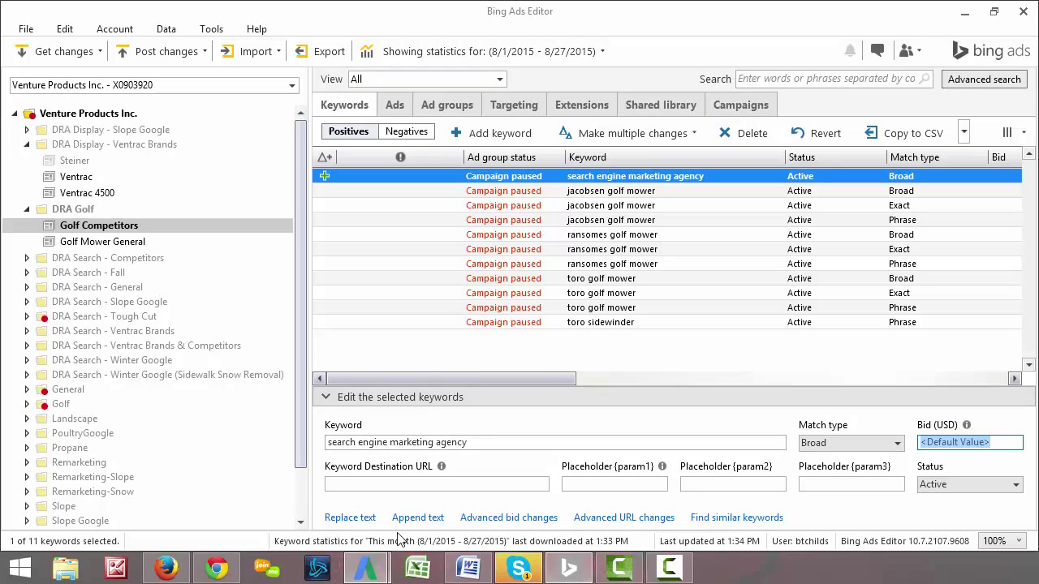
Switch to AdWords Editor and show the keywords of the Fall Ads ad group in the Fall Search campaign
{"action": "left_click", "coordinate": [569, 574]}
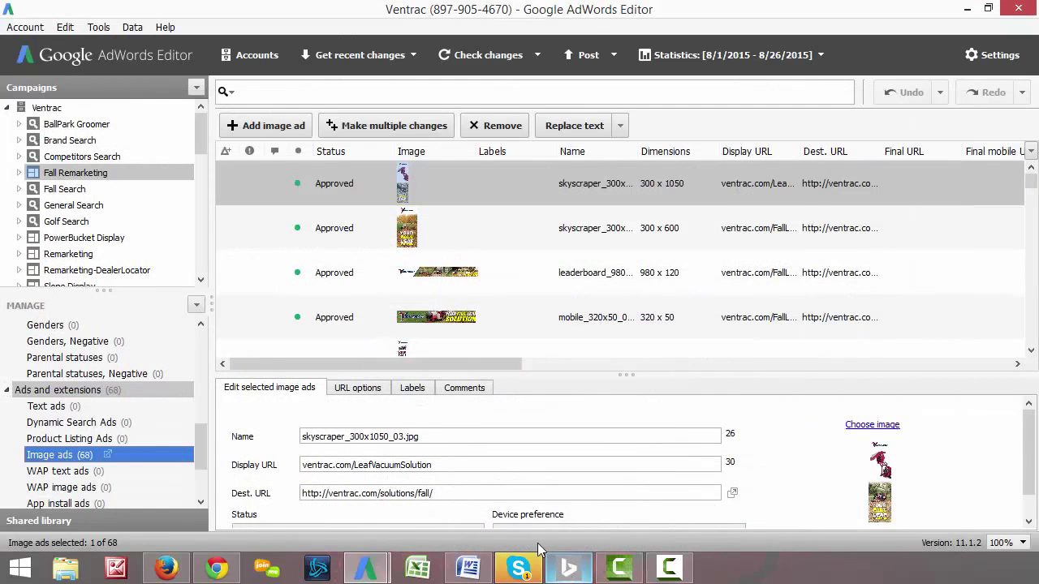
{"action": "left_click", "coordinate": [584, 575]}
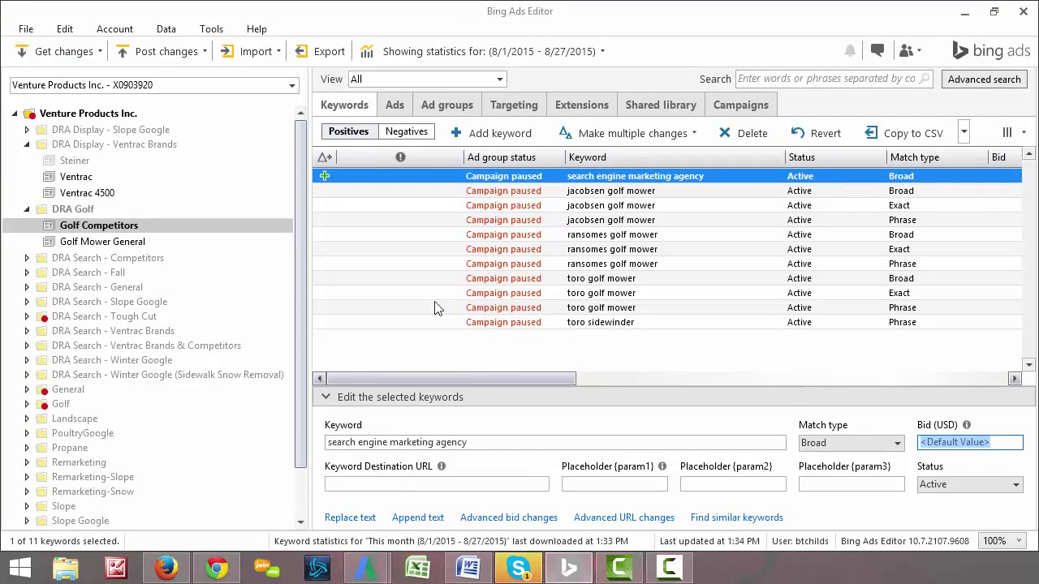
{"action": "mouse_move", "coordinate": [369, 574]}
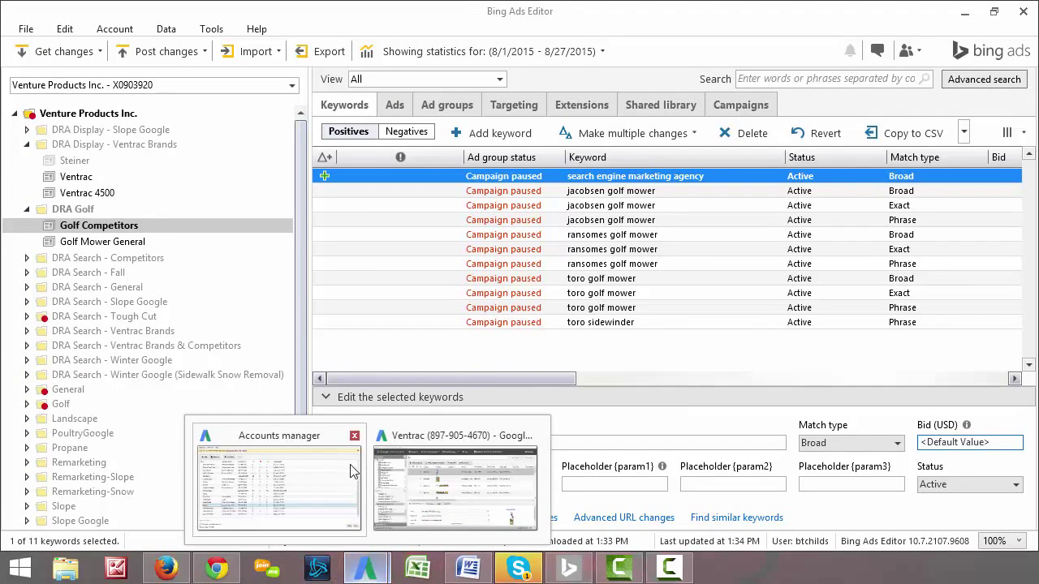
{"action": "left_click", "coordinate": [438, 494]}
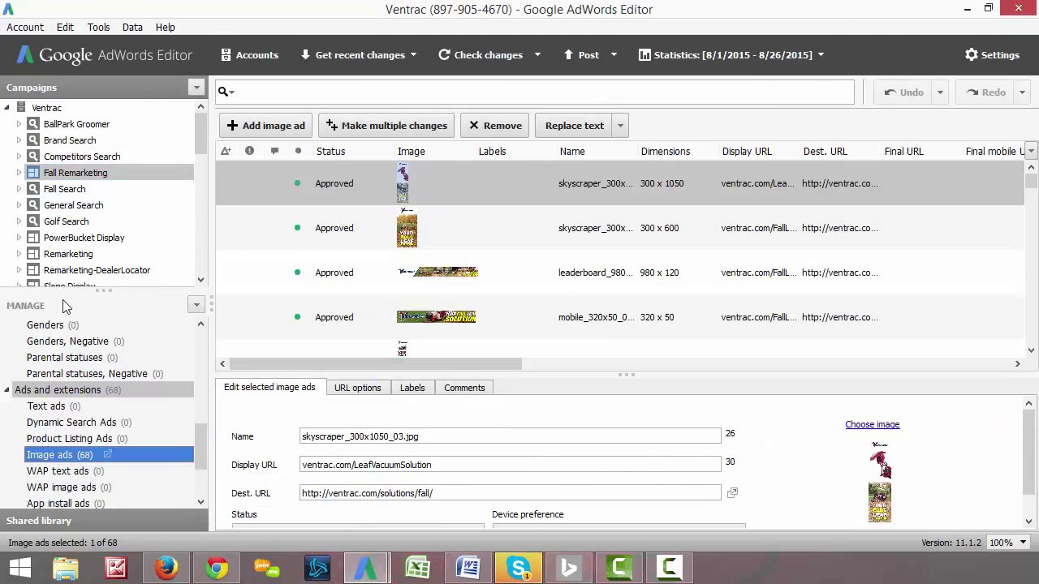
{"action": "left_click", "coordinate": [65, 188]}
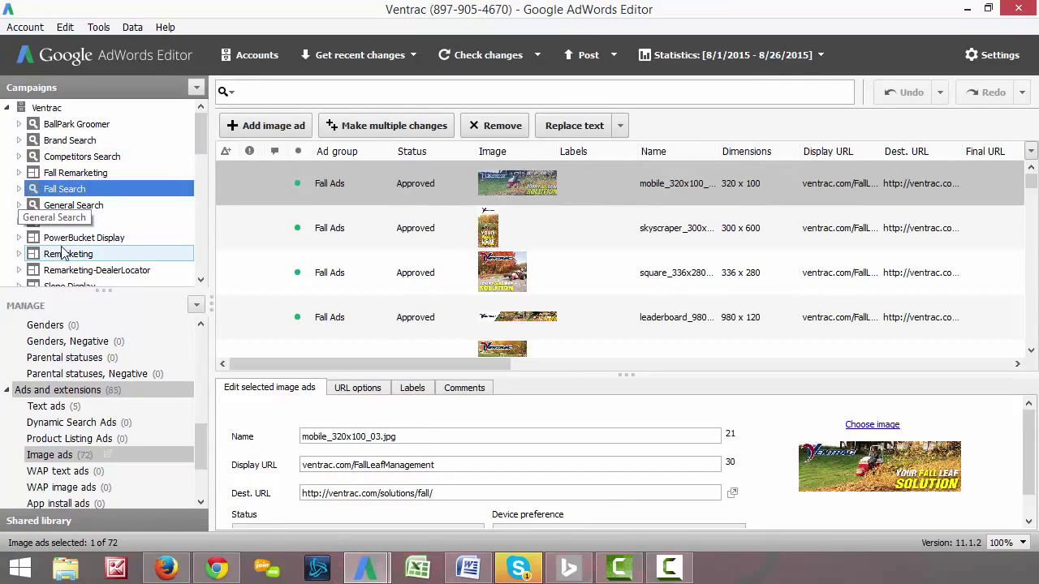
{"action": "left_click", "coordinate": [19, 188]}
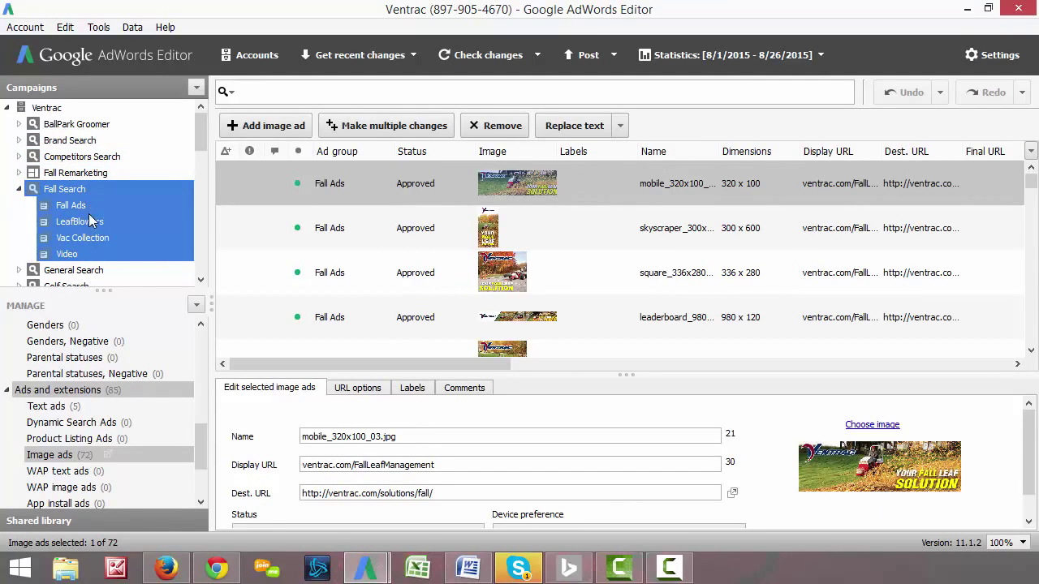
{"action": "left_click", "coordinate": [91, 205]}
{"action": "scroll", "coordinate": [48, 390], "scroll_direction": "up", "scroll_amount": 8}
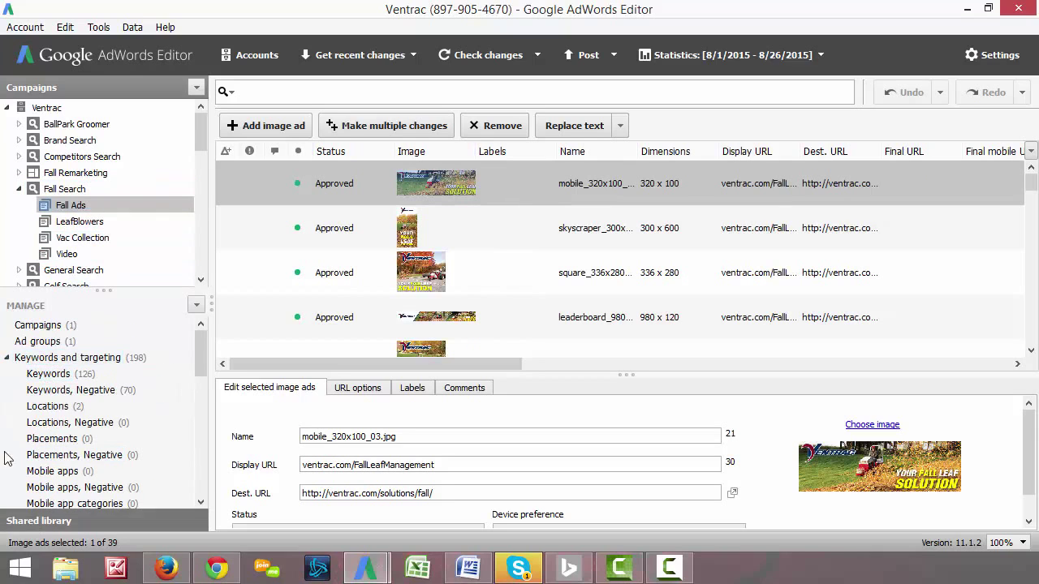
{"action": "left_click", "coordinate": [64, 380]}
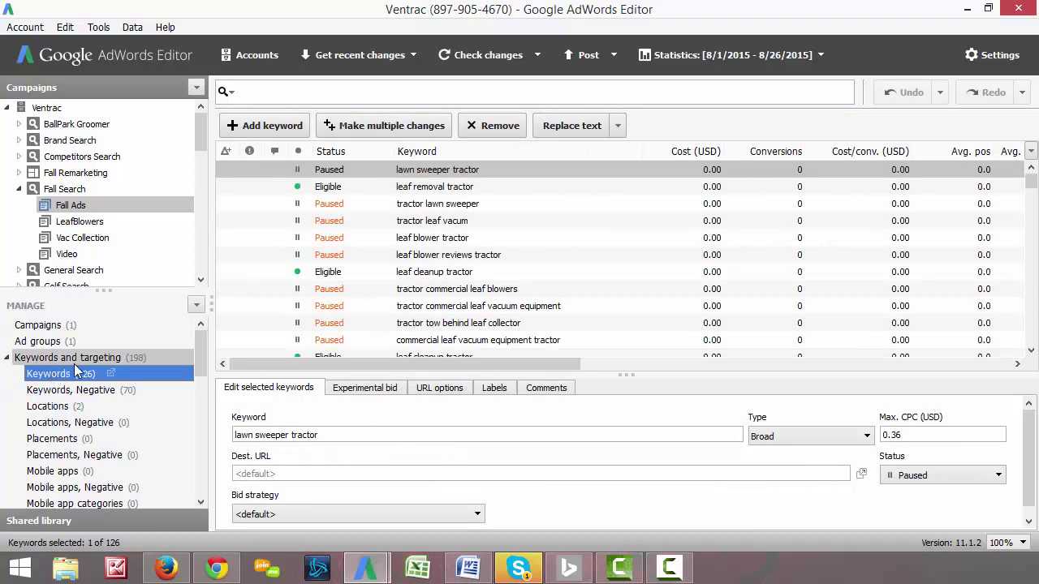
Add the keyword "search engine marketing agency" to the Fall Ads ad group, checking the available match types
{"action": "left_click", "coordinate": [254, 127]}
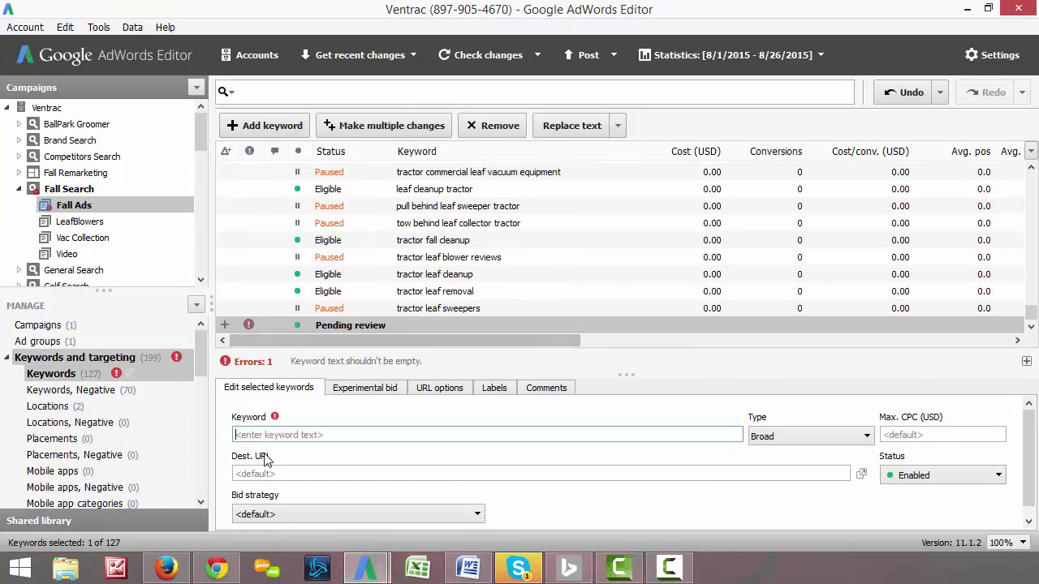
{"action": "left_click", "coordinate": [856, 441]}
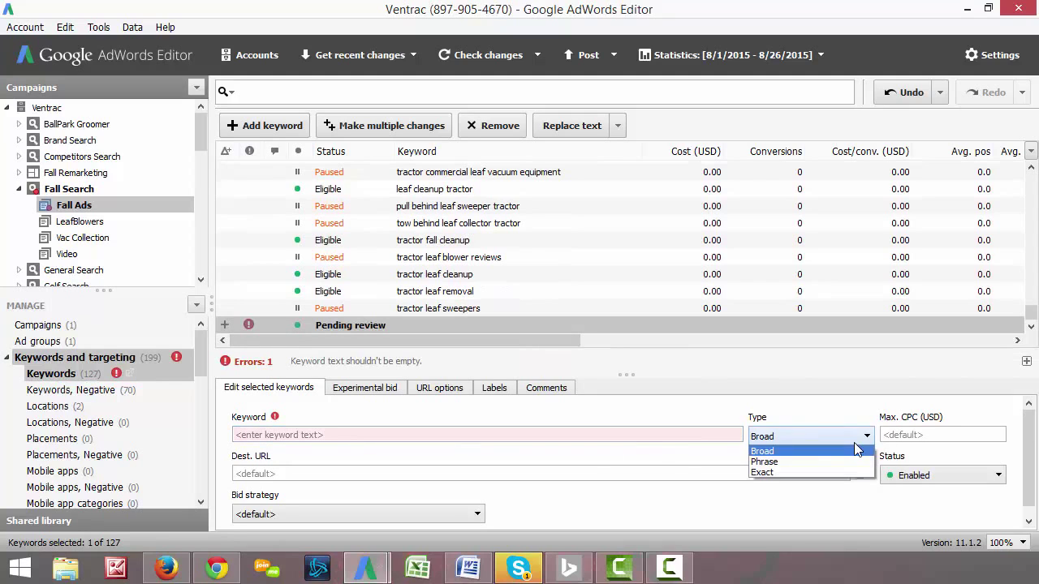
{"action": "left_click", "coordinate": [950, 439]}
{"action": "left_click", "coordinate": [281, 474]}
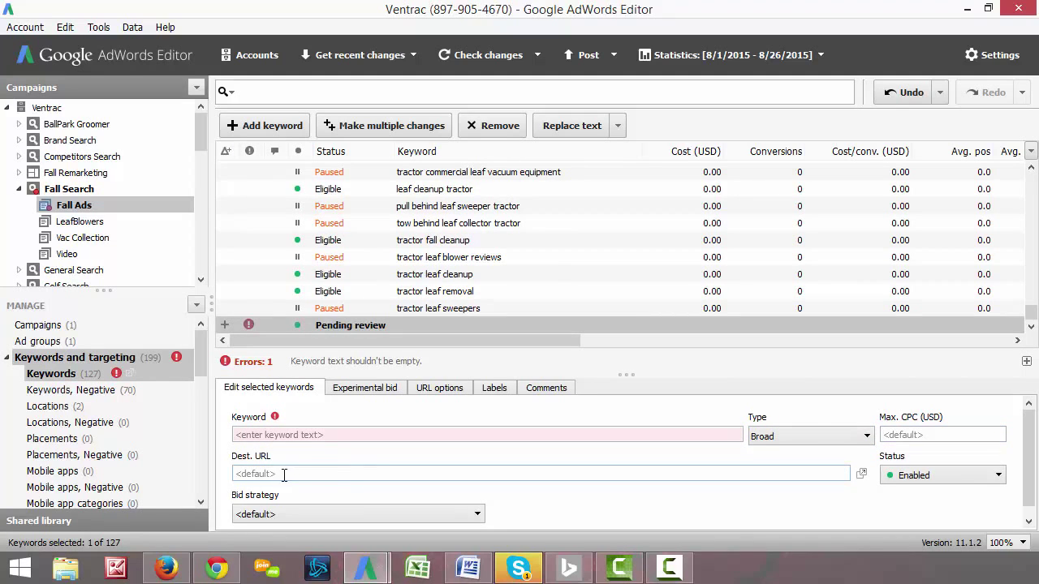
{"action": "left_click", "coordinate": [321, 438]}
{"action": "type", "text": "search engine marketing agency"}
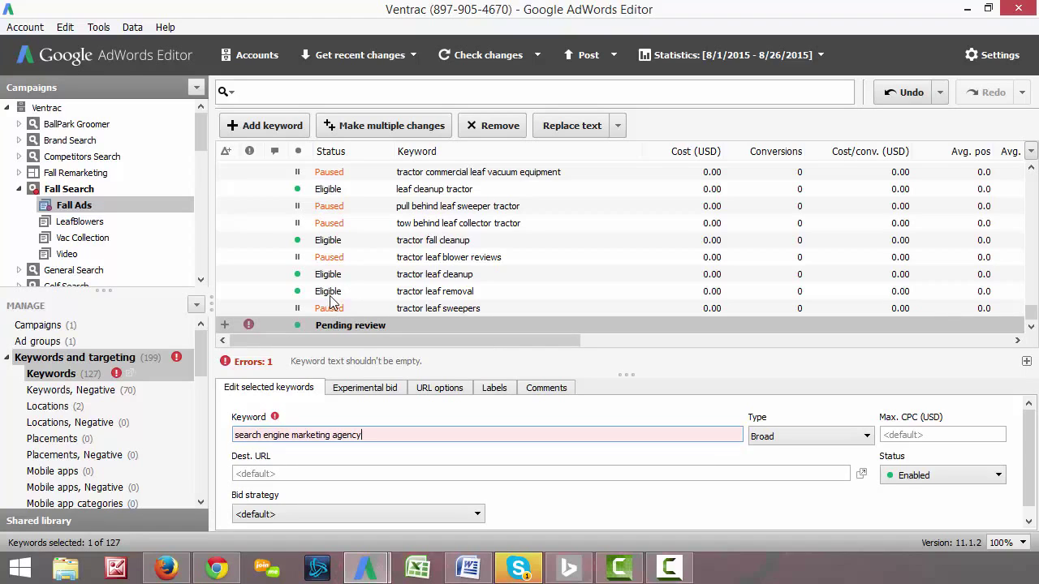
Clear the new keyword's text and delete the pending keyword from the Fall Ads ad group
{"action": "left_click_drag", "start_coordinate": [389, 438], "coordinate": [233, 437]}
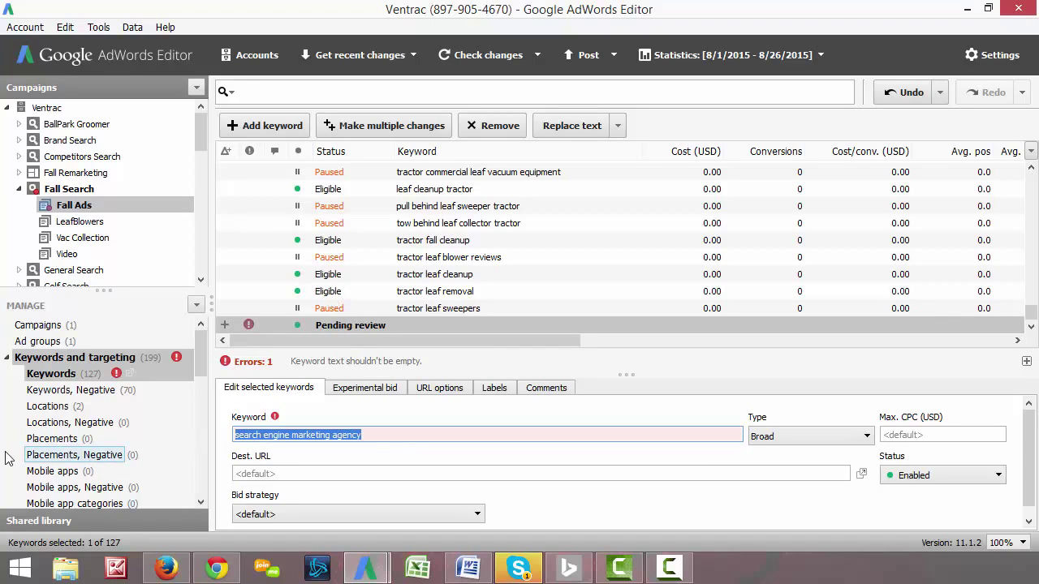
{"action": "key", "text": "Delete"}
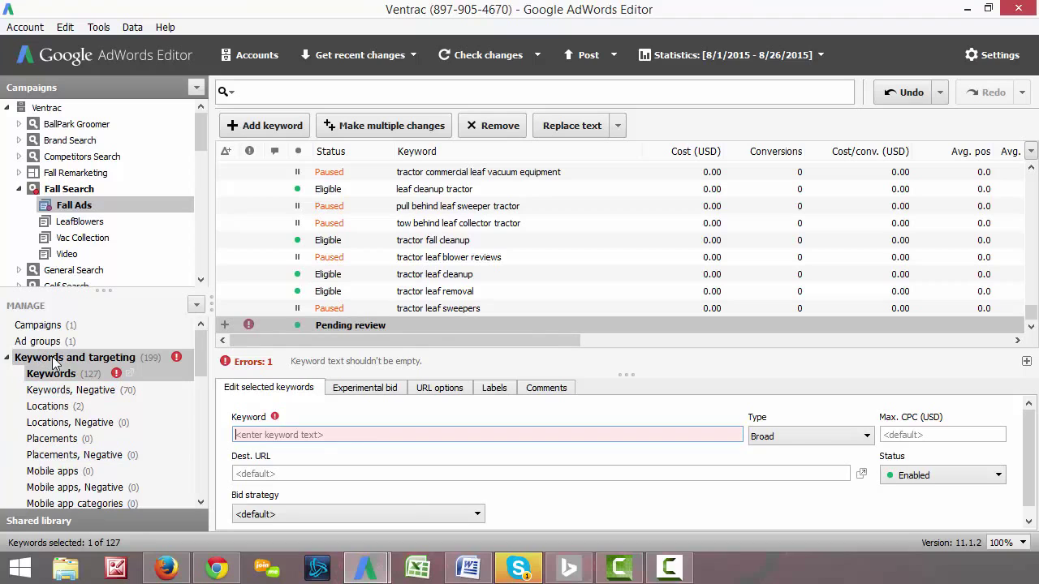
{"action": "left_click", "coordinate": [426, 328]}
{"action": "left_click", "coordinate": [437, 310]}
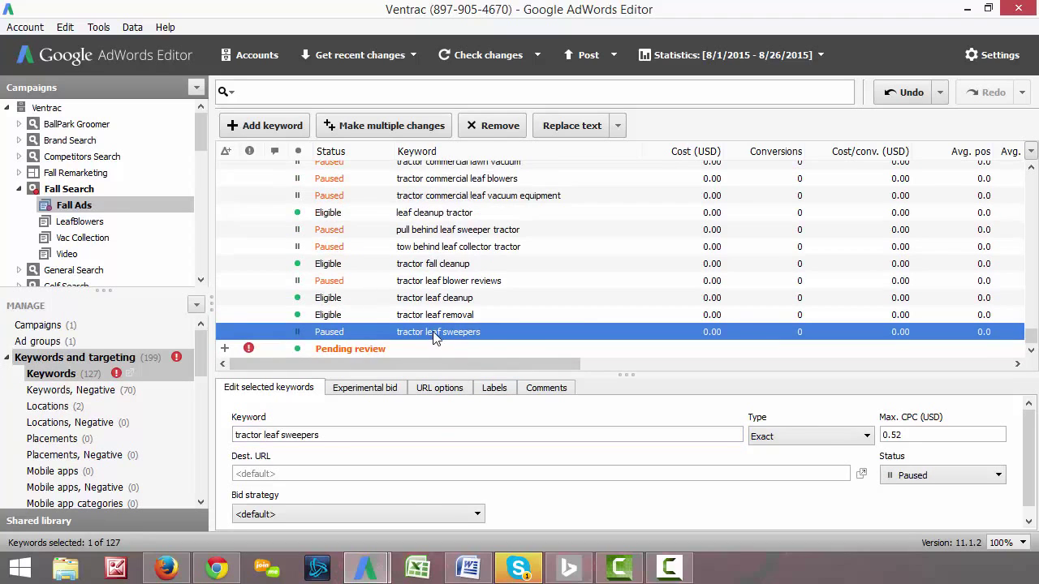
{"action": "left_click", "coordinate": [429, 347]}
{"action": "key", "text": "Delete"}
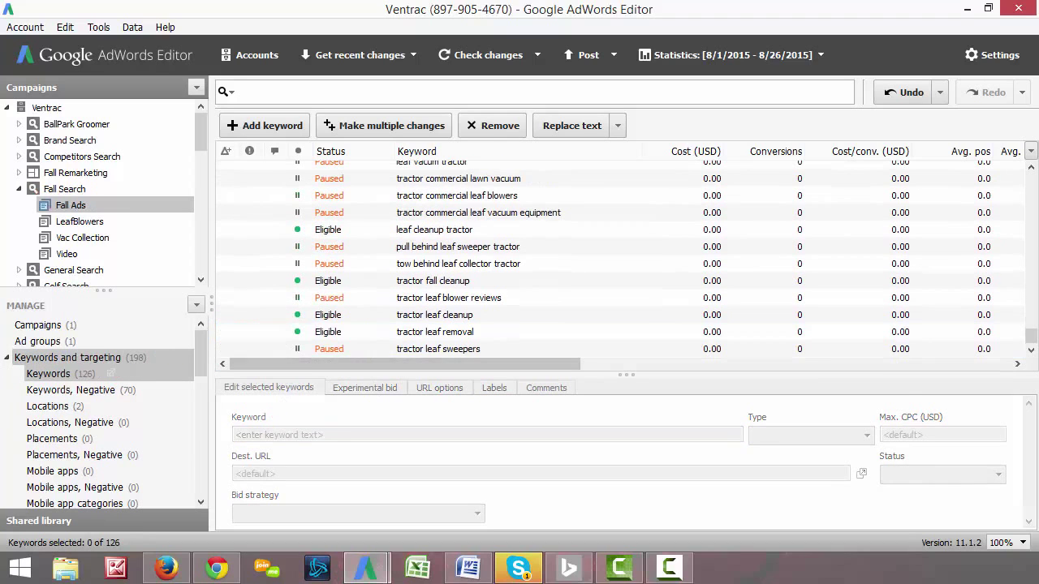
Collapse the keywords and targeting section and view the text ads and image ads of the Fall Ads ad group
{"action": "left_click", "coordinate": [7, 358]}
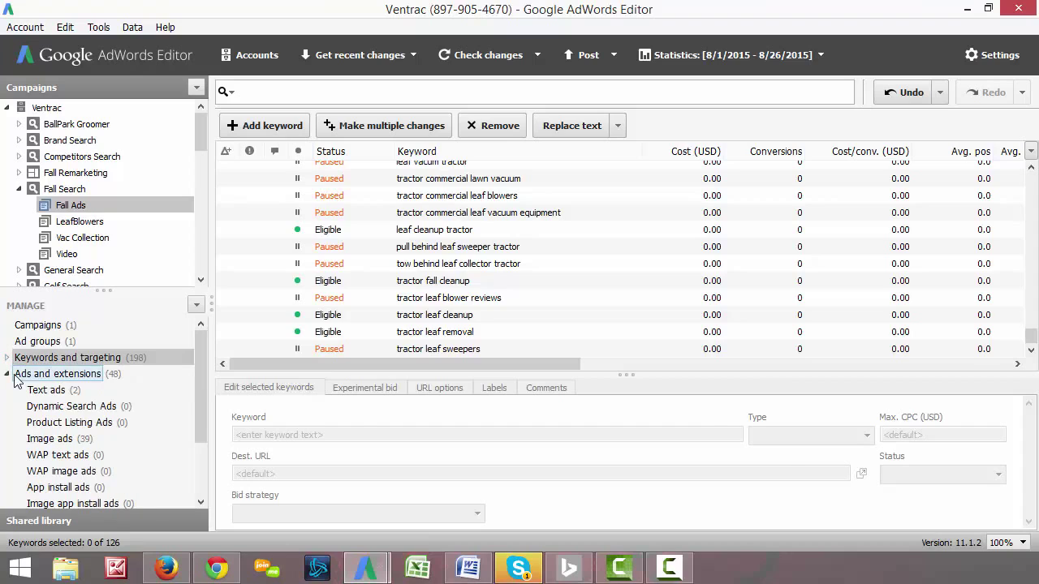
{"action": "left_click", "coordinate": [46, 389]}
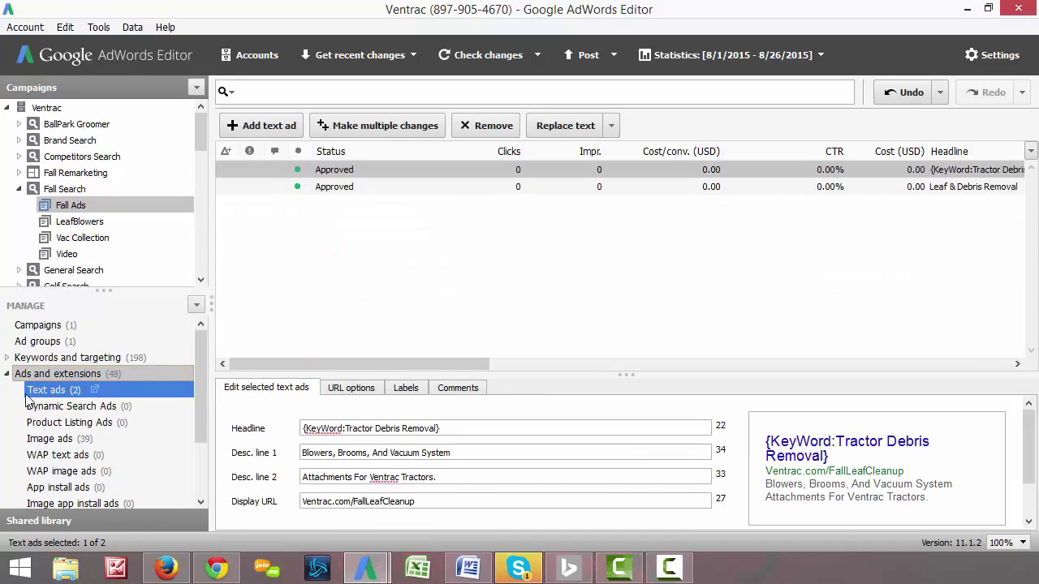
{"action": "scroll", "coordinate": [64, 398], "scroll_direction": "down", "scroll_amount": 1}
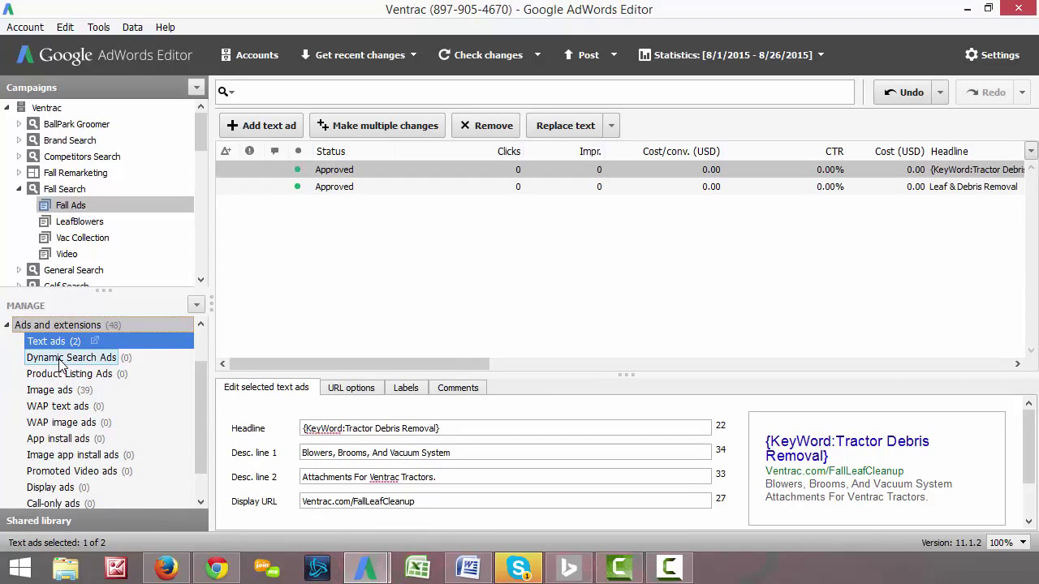
{"action": "left_click", "coordinate": [54, 403]}
{"action": "left_click", "coordinate": [50, 391]}
{"action": "left_click", "coordinate": [53, 374]}
{"action": "left_click", "coordinate": [53, 358]}
{"action": "left_click", "coordinate": [53, 378]}
{"action": "left_click", "coordinate": [52, 389]}
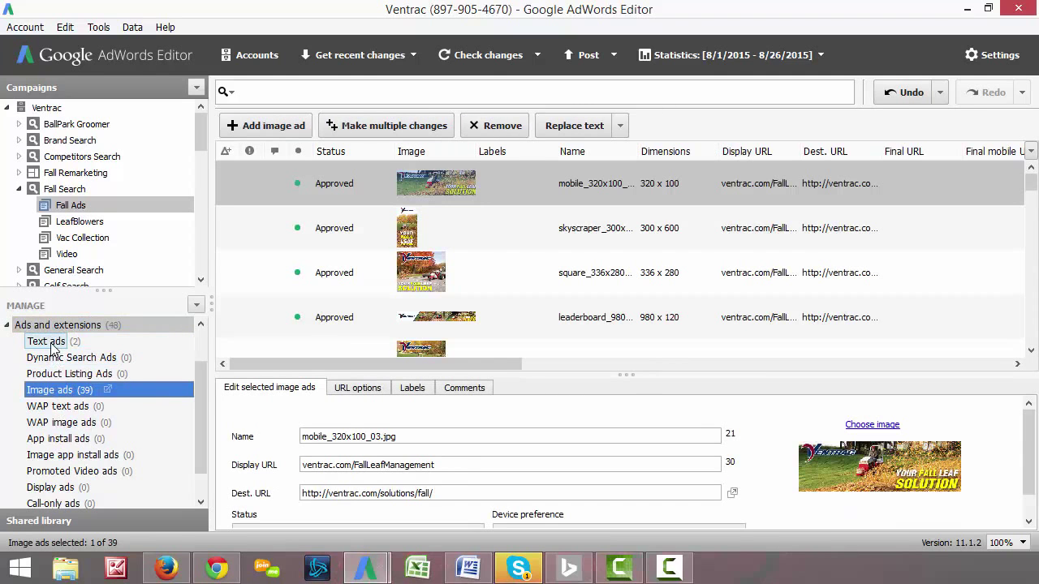
Add a blank text ad to the Fall Ads ad group to inspect its fields, and delete it
{"action": "left_click", "coordinate": [55, 342]}
{"action": "left_click", "coordinate": [262, 125]}
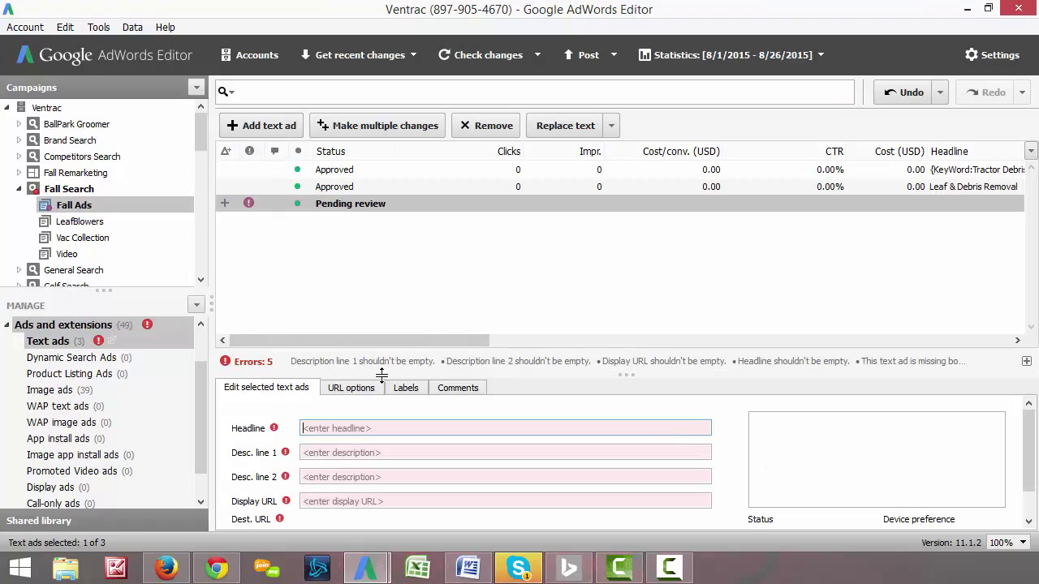
{"action": "left_click", "coordinate": [335, 451]}
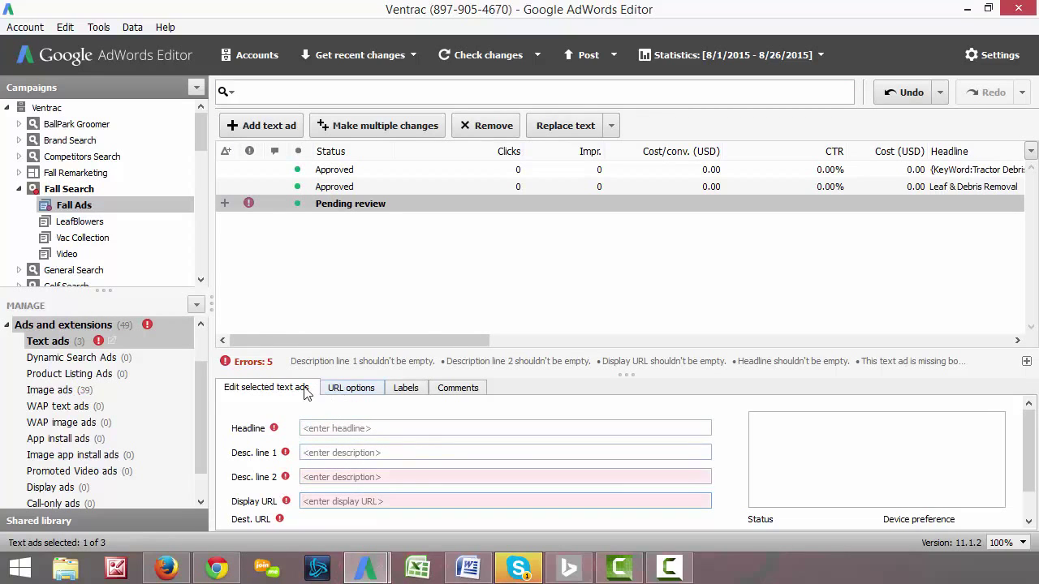
{"action": "left_click", "coordinate": [373, 189]}
{"action": "left_click", "coordinate": [371, 203]}
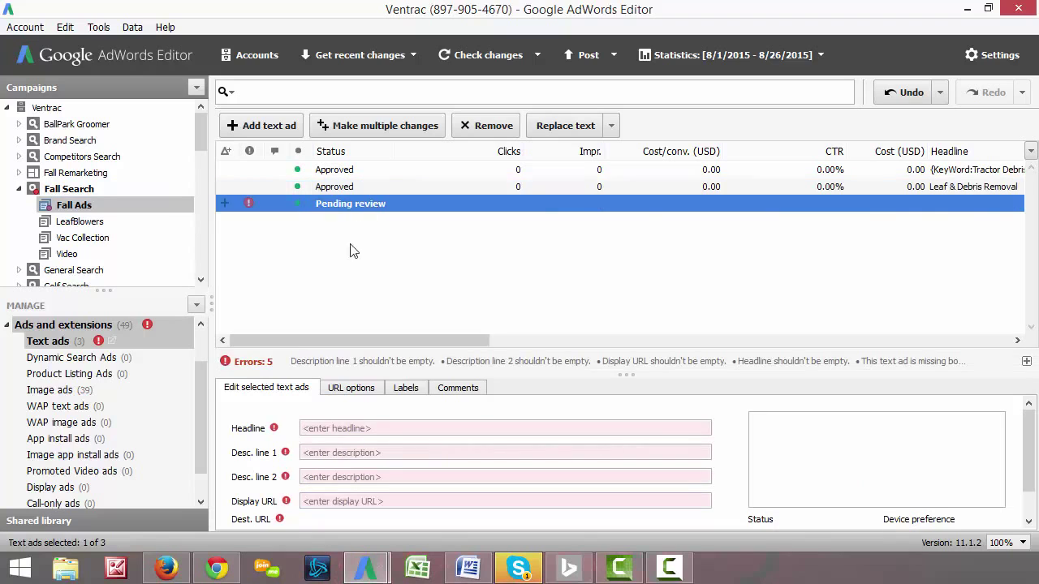
{"action": "key", "text": "Delete"}
Switch to Bing Ads Editor and add a blank text ad to the Golf Competitors ad group
{"action": "left_click", "coordinate": [578, 568]}
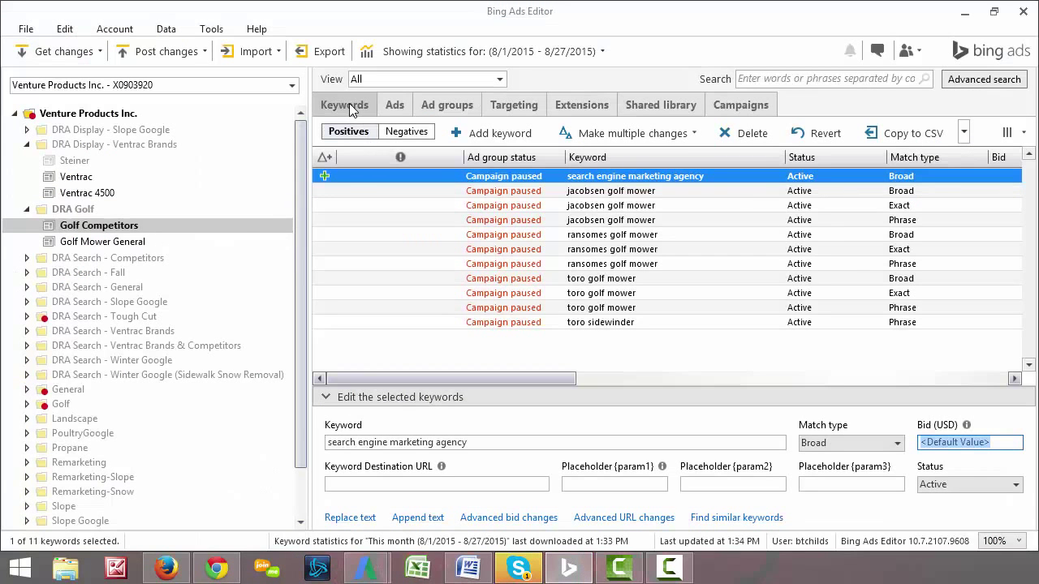
{"action": "left_click", "coordinate": [387, 107]}
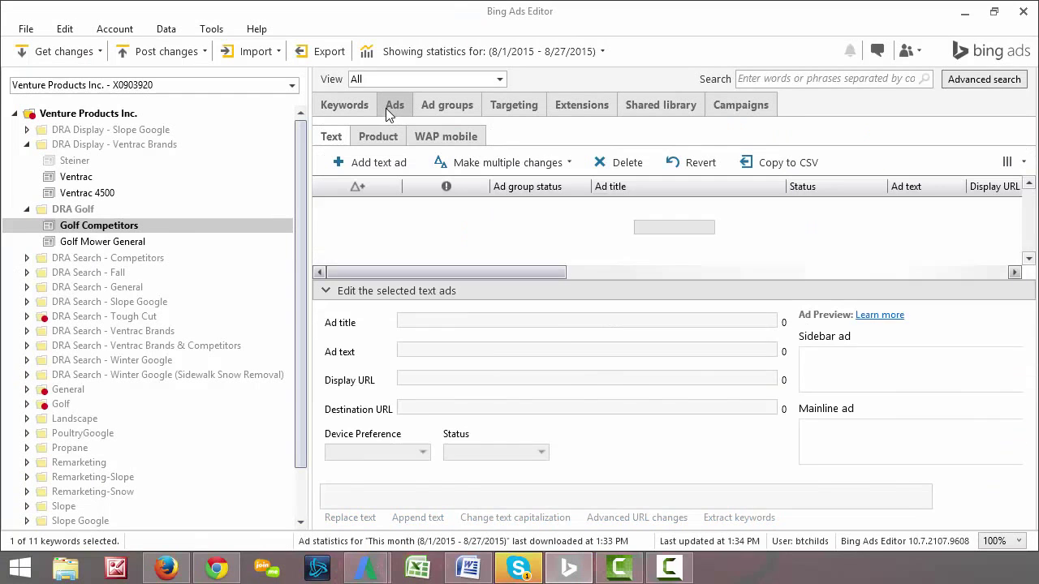
{"action": "left_click", "coordinate": [364, 166]}
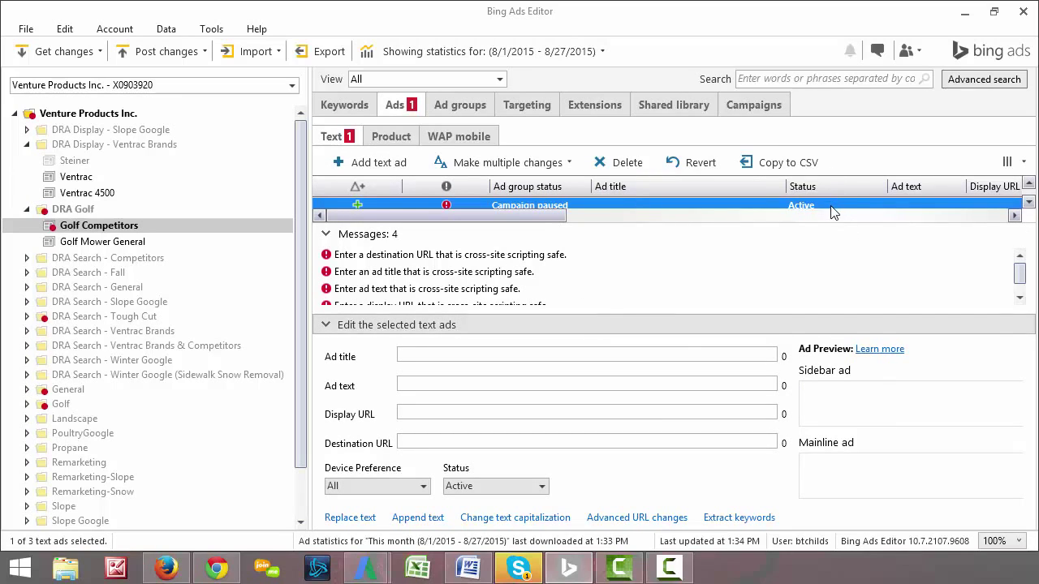
Go through the new text ad's title, ad text, display URL and destination URL fields
{"action": "left_click", "coordinate": [405, 356]}
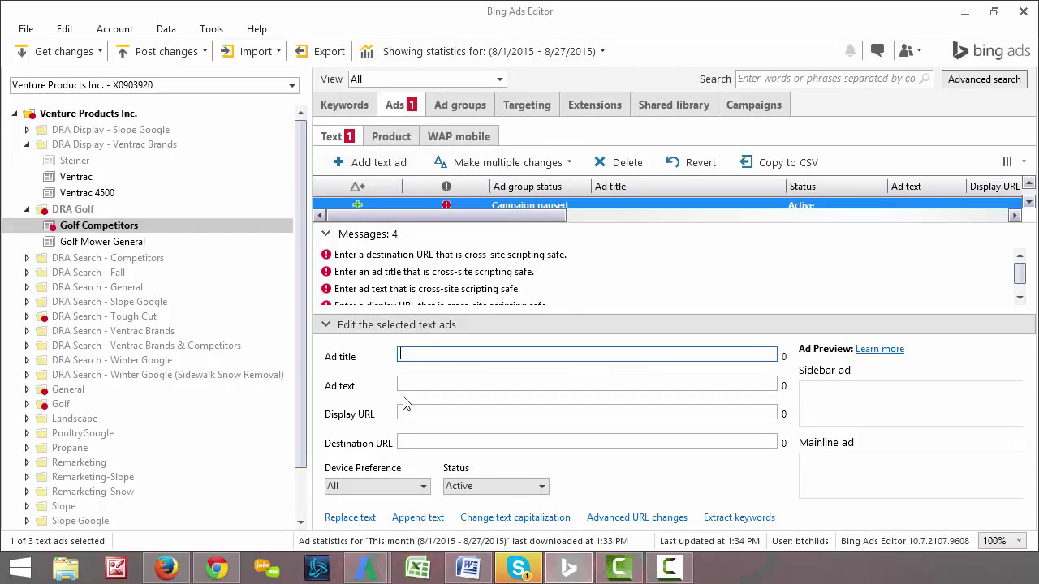
{"action": "left_click", "coordinate": [426, 386]}
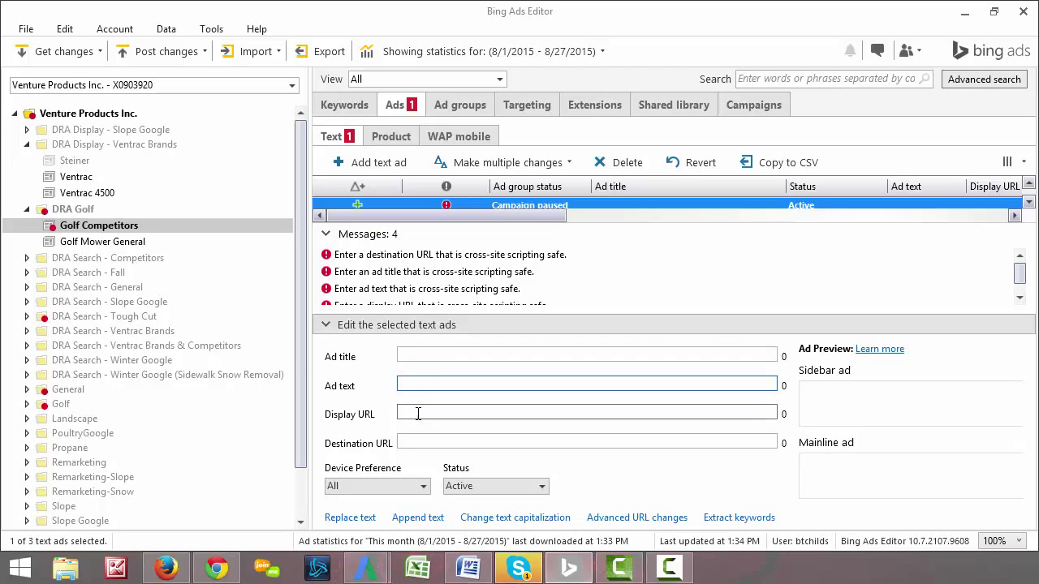
{"action": "left_click", "coordinate": [420, 413]}
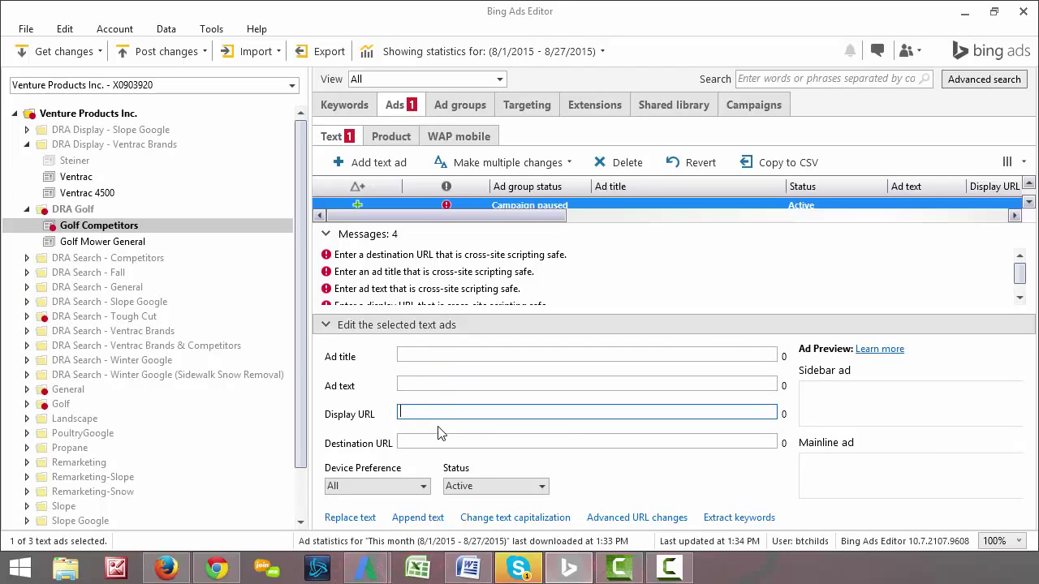
{"action": "left_click", "coordinate": [440, 445]}
{"action": "left_click", "coordinate": [439, 415]}
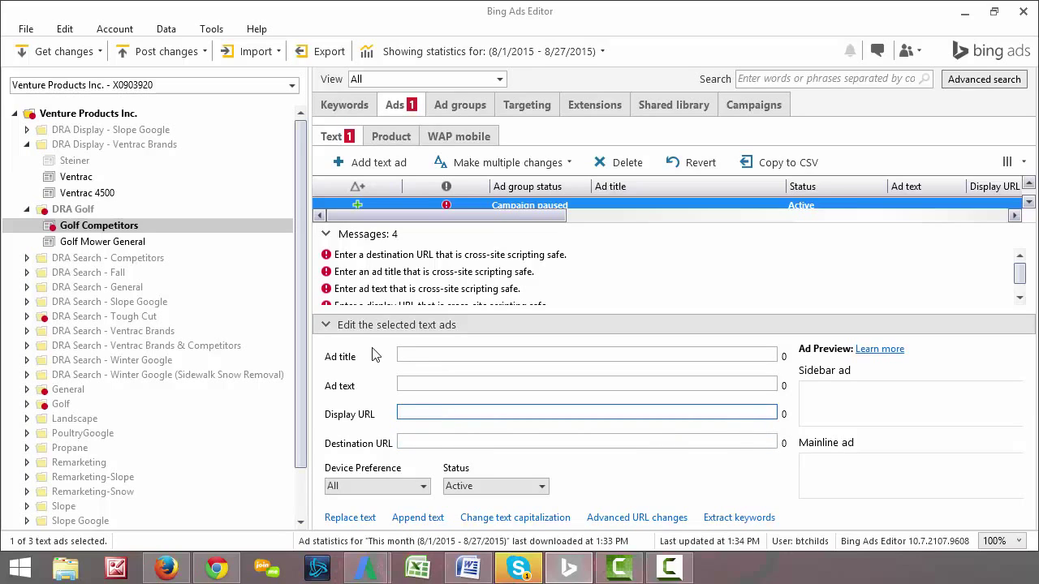